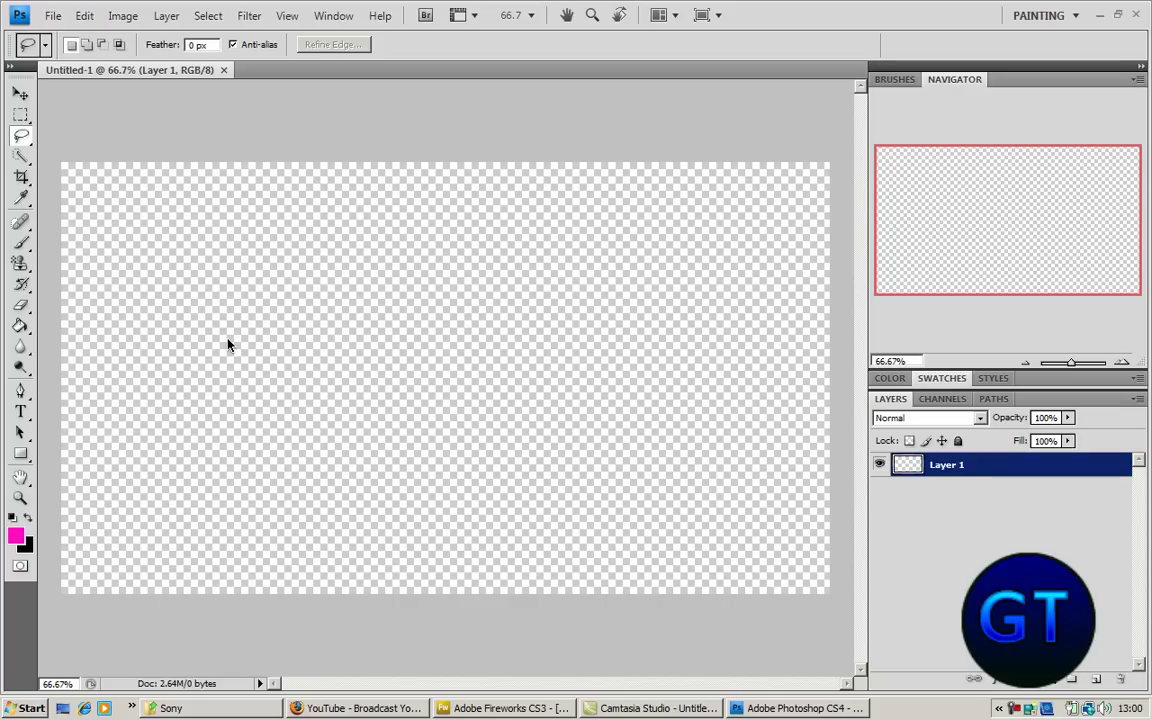
Create a new transparent 1280×720, 72 ppi document, Untitled-2, from the 'border' preset.
left_click(48, 15)
left_click(66, 37)
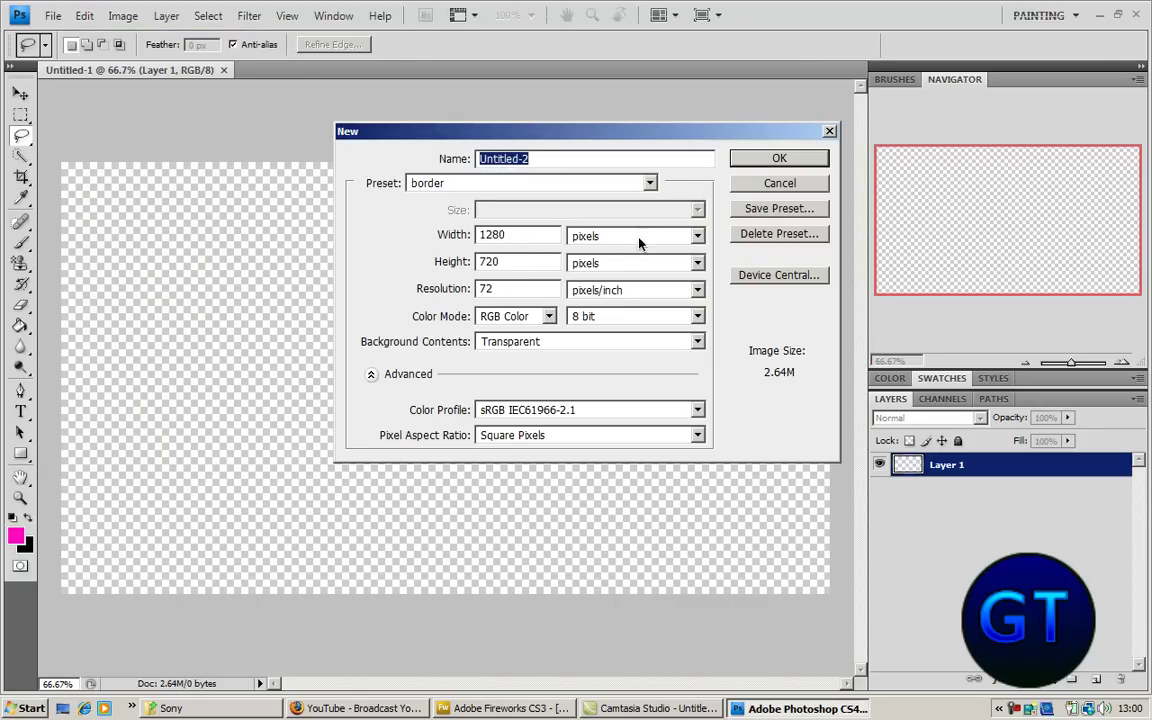
left_click(756, 160)
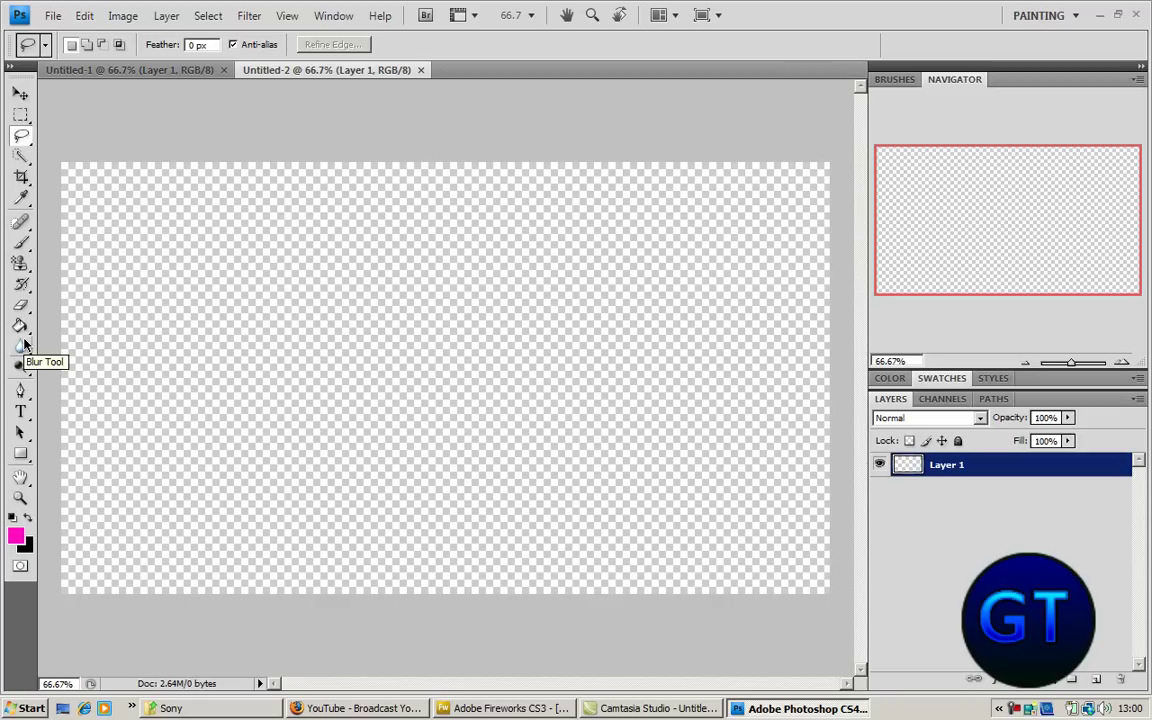
Set the Rectangle tool's shape colour to bright red #fc0909.
key("u")
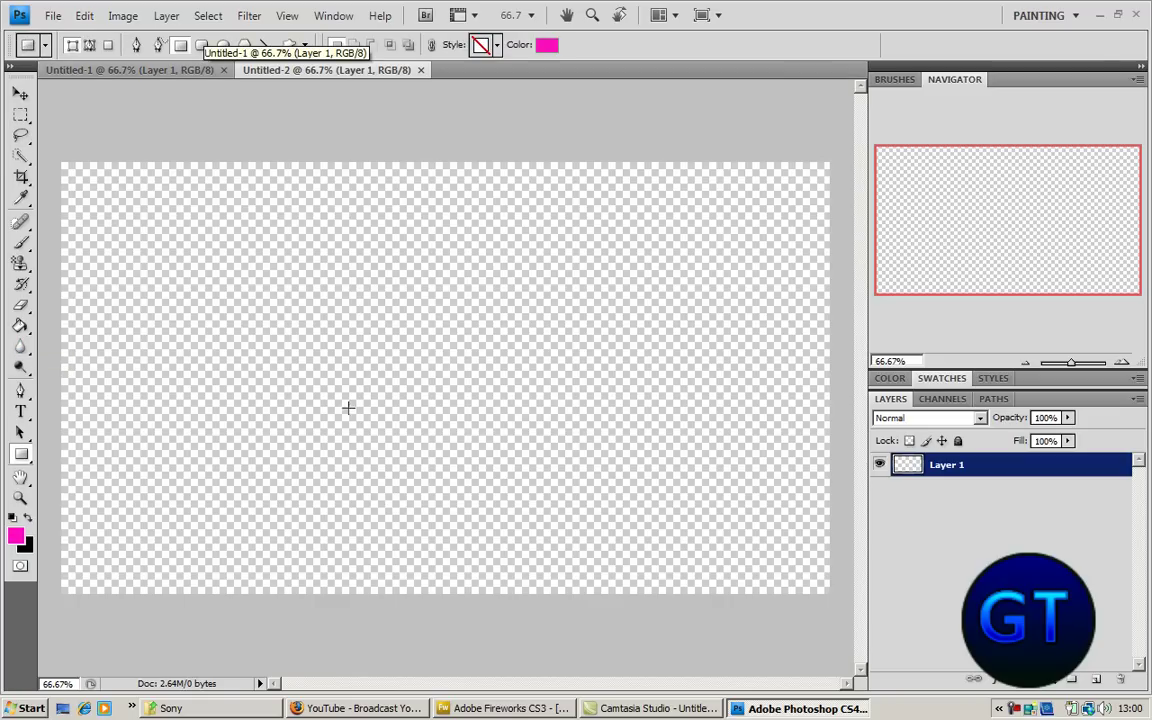
left_click(545, 47)
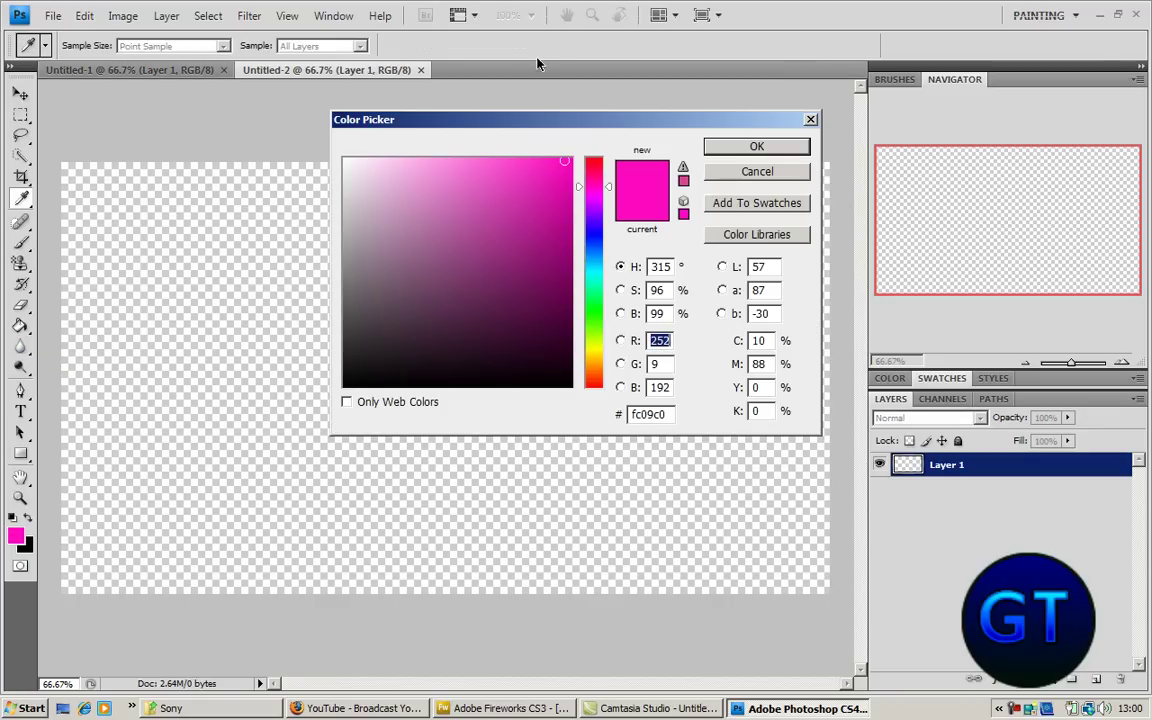
left_click_drag(594, 254, 588, 131)
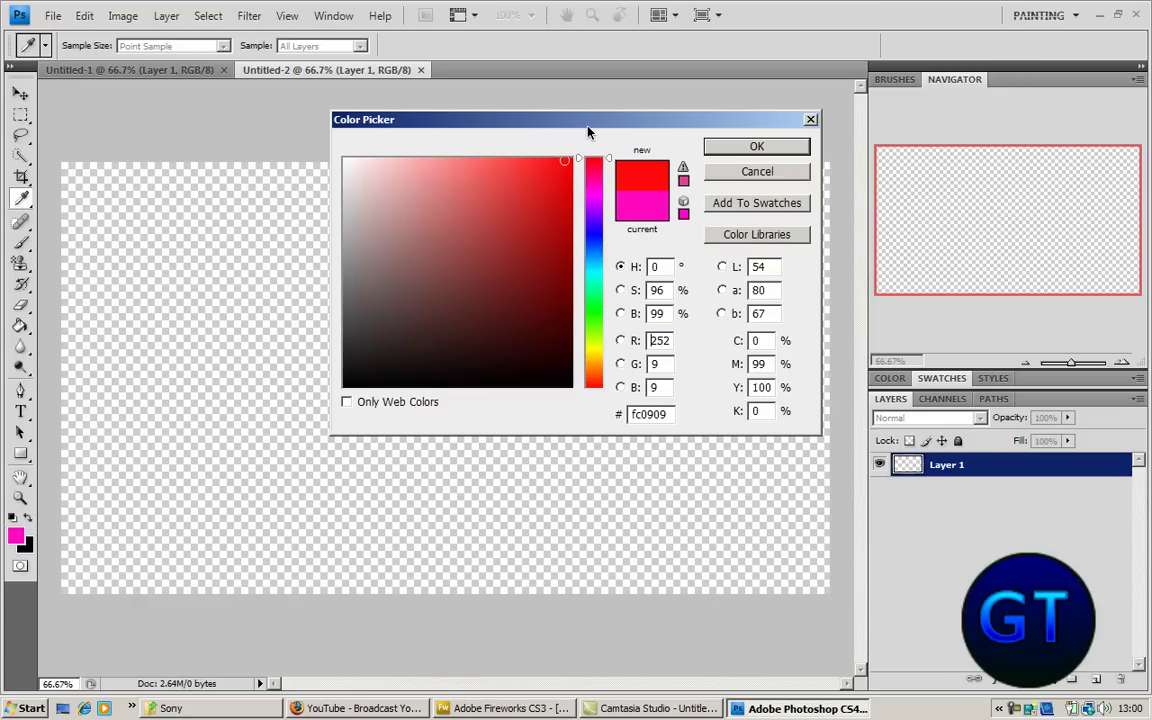
left_click(754, 148)
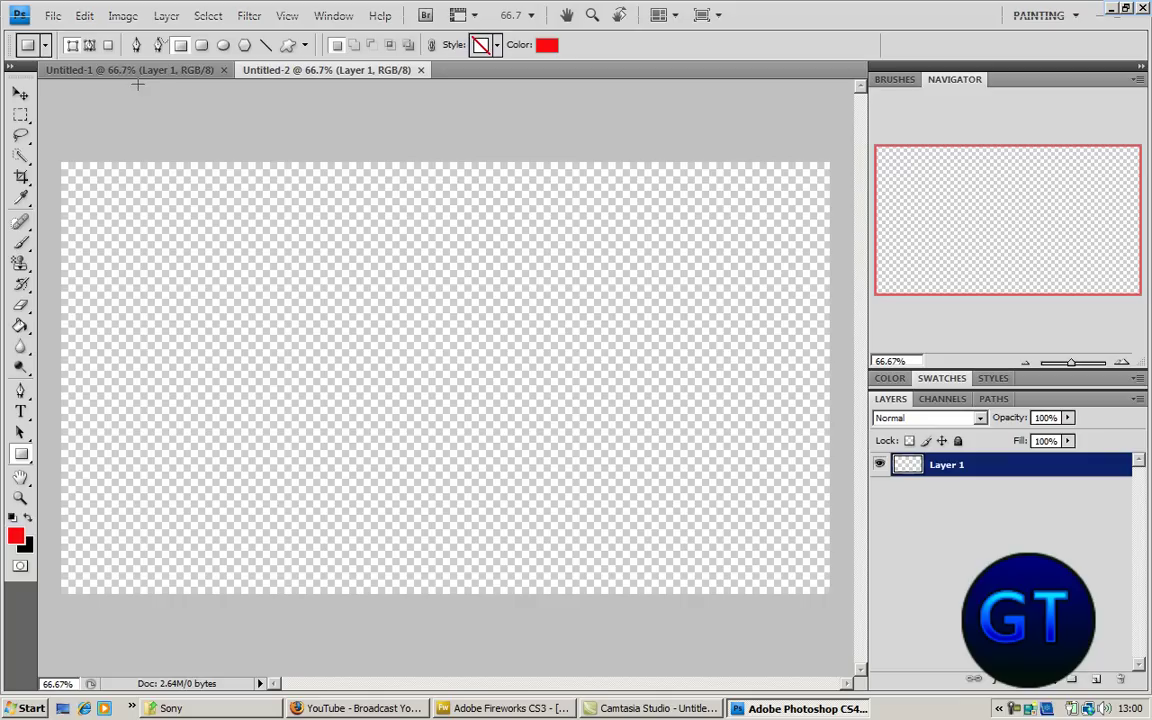
Draw a red pentagon and move it mostly off the canvas's top-left corner.
left_click(247, 45)
left_click_drag(120, 190, 226, 329)
left_click(20, 93)
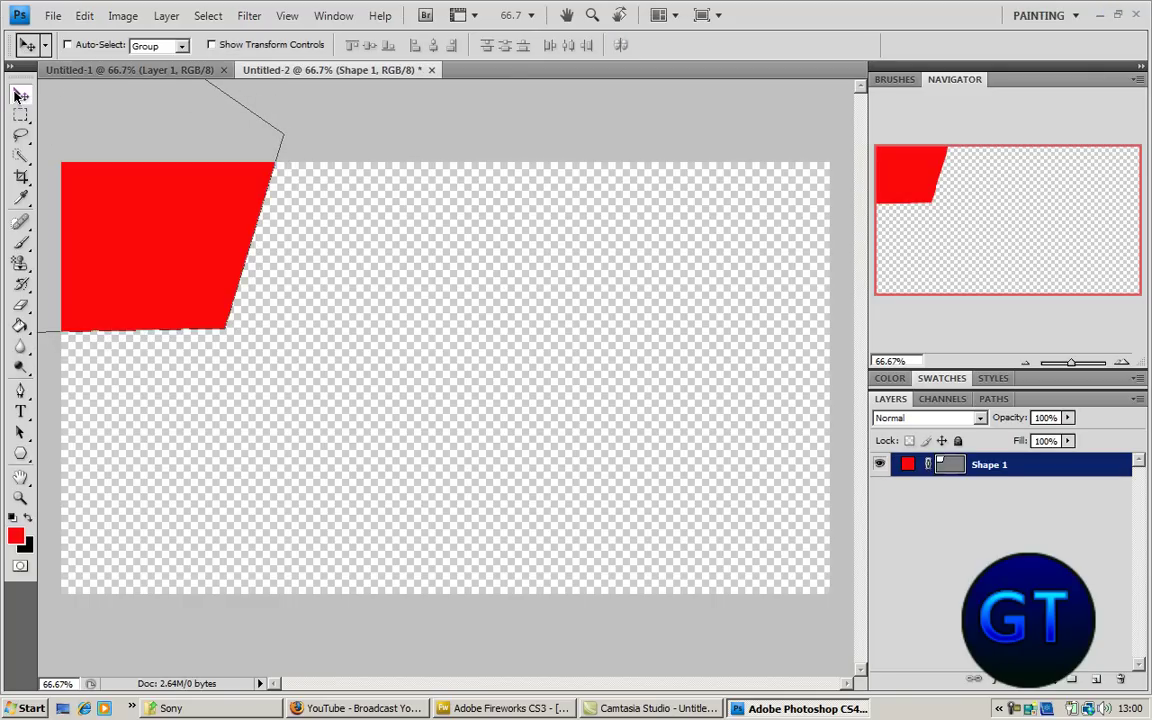
left_click_drag(190, 265, 411, 447)
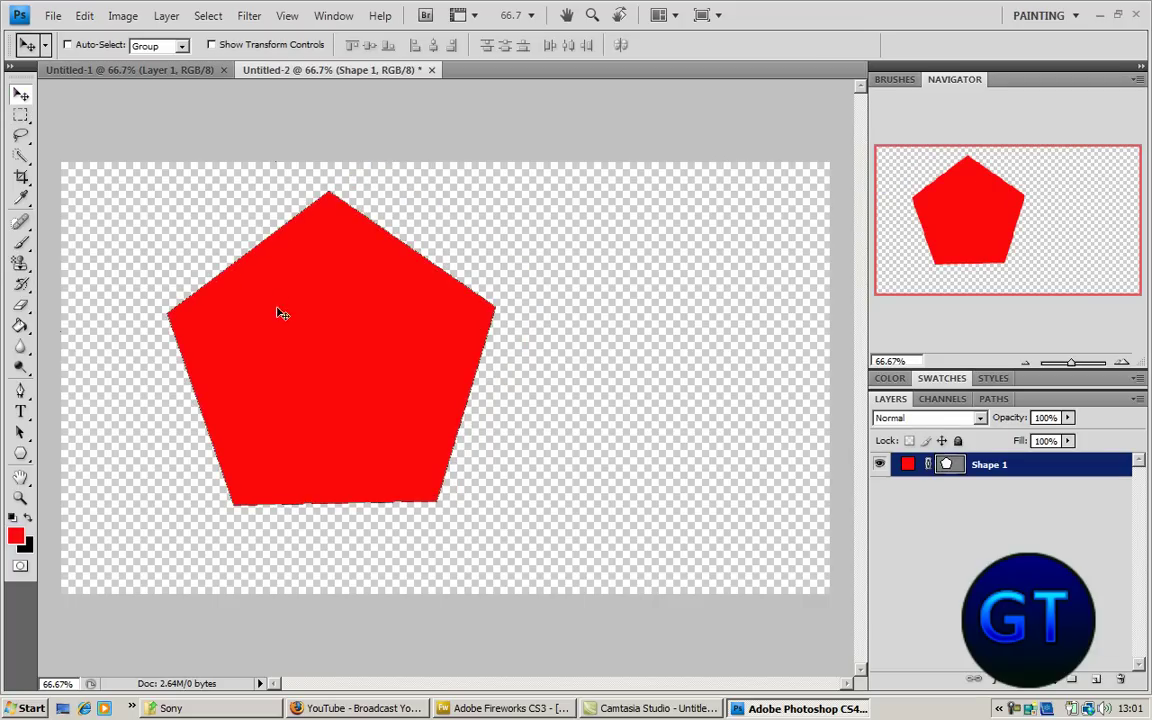
left_click_drag(296, 383, 144, 162)
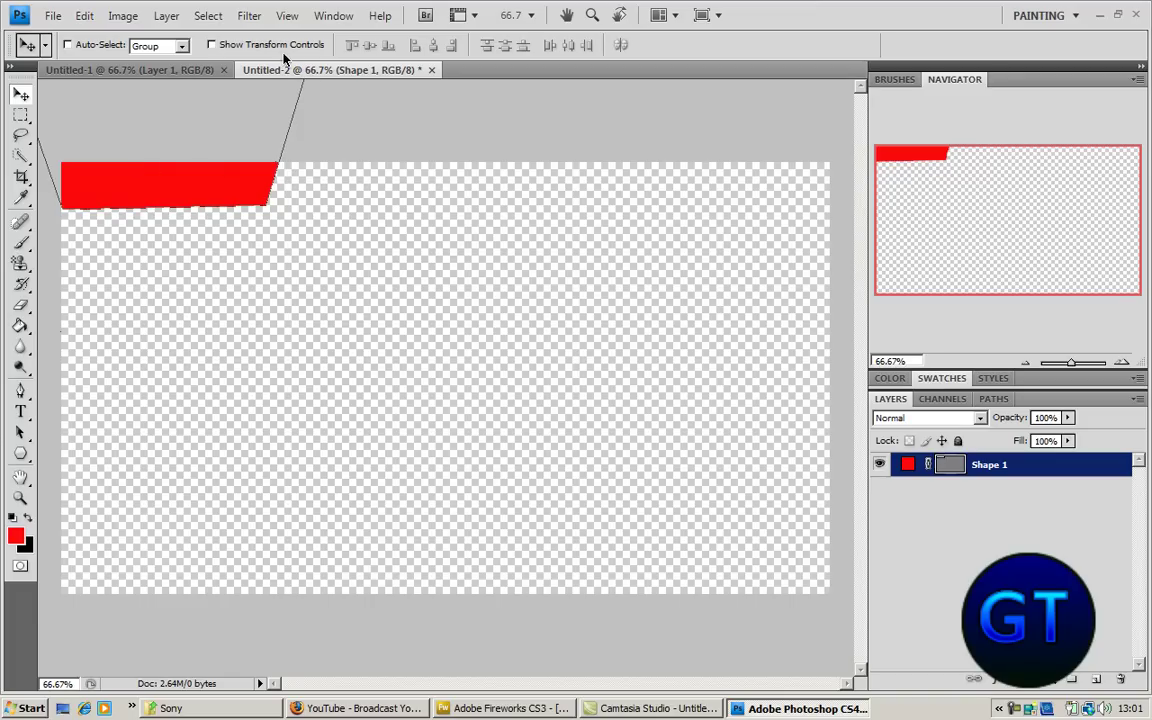
Draw thin red rectangle strips along the top, left and right canvas edges.
key("u")
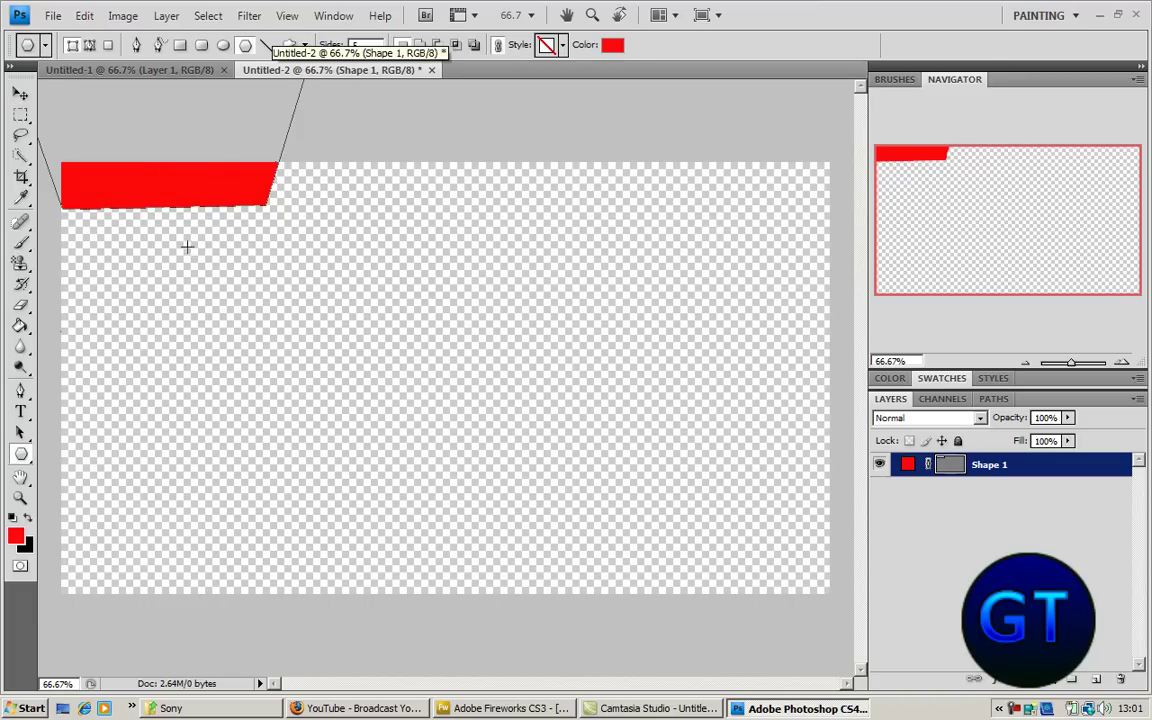
left_click(181, 46)
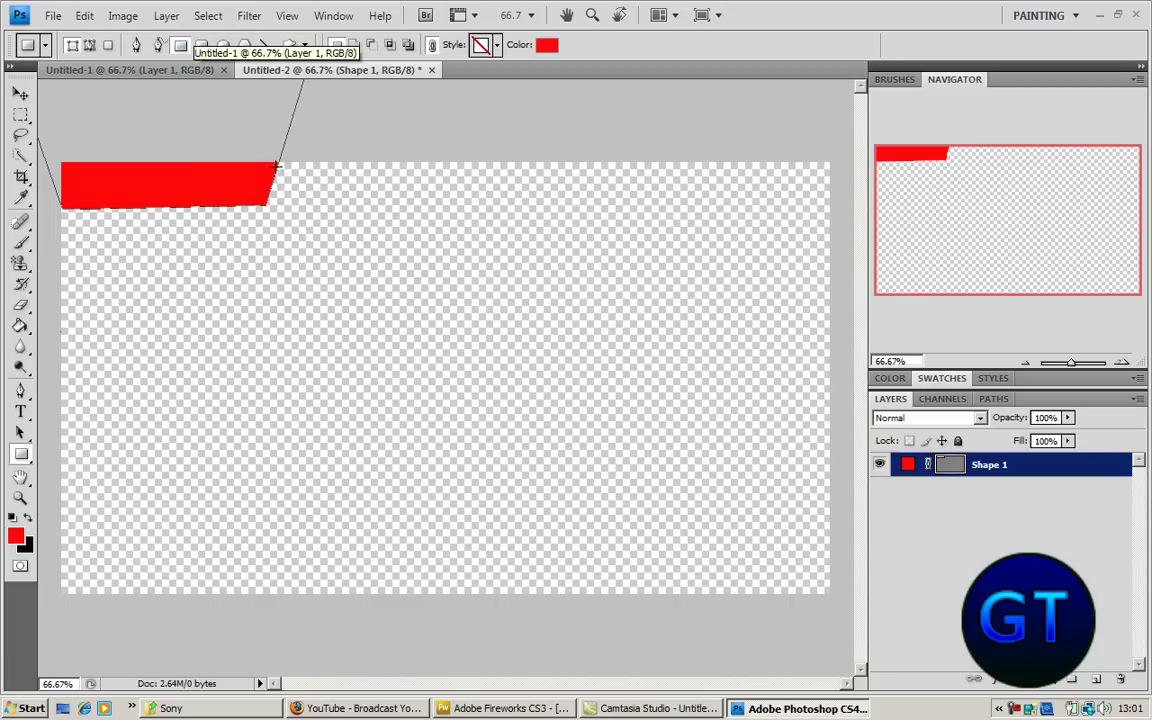
left_click_drag(277, 162, 832, 168)
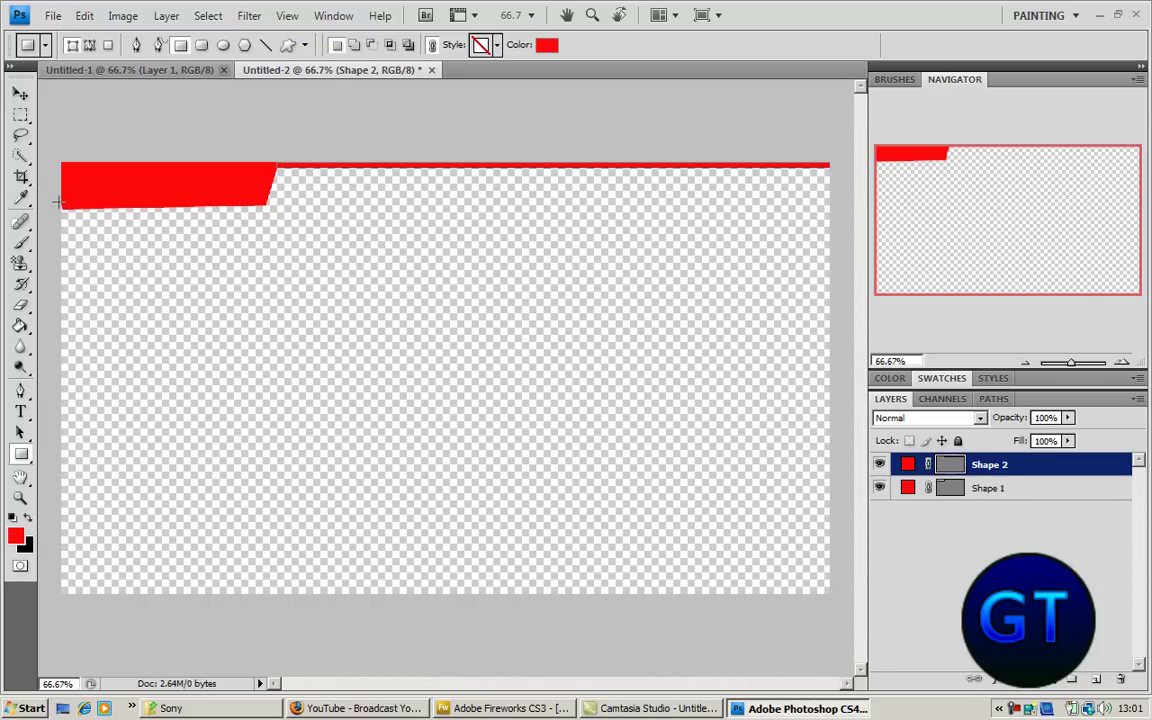
left_click_drag(61, 207, 62, 596)
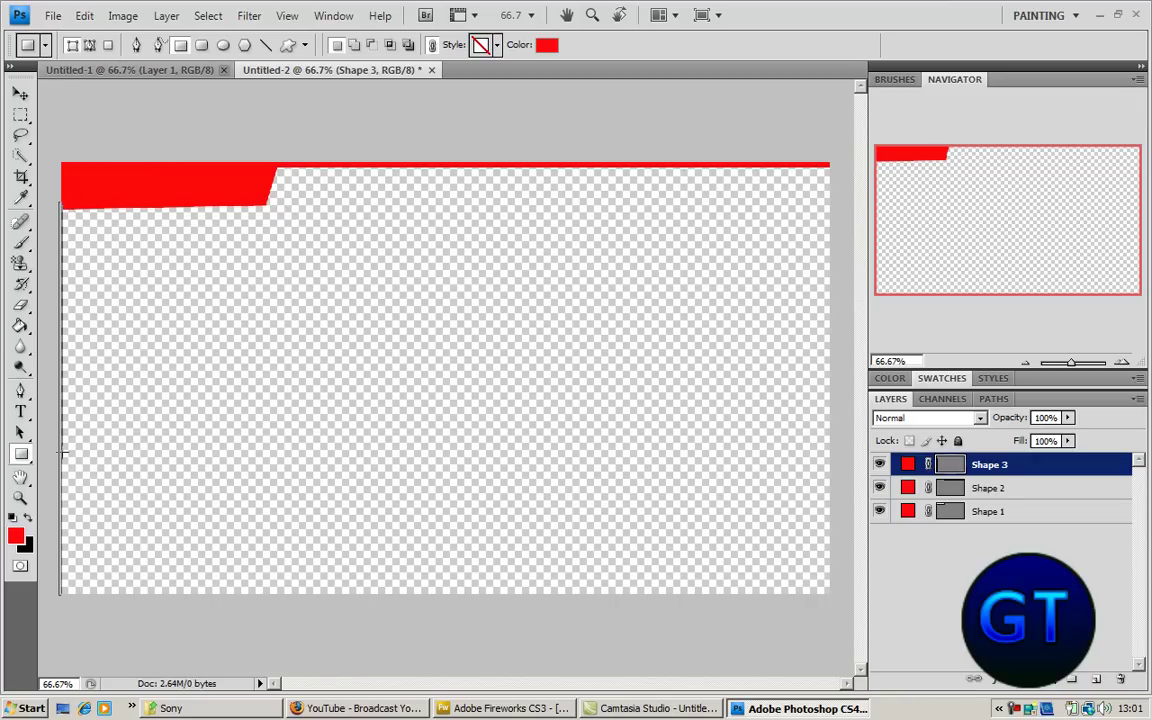
left_click_drag(61, 453, 66, 632)
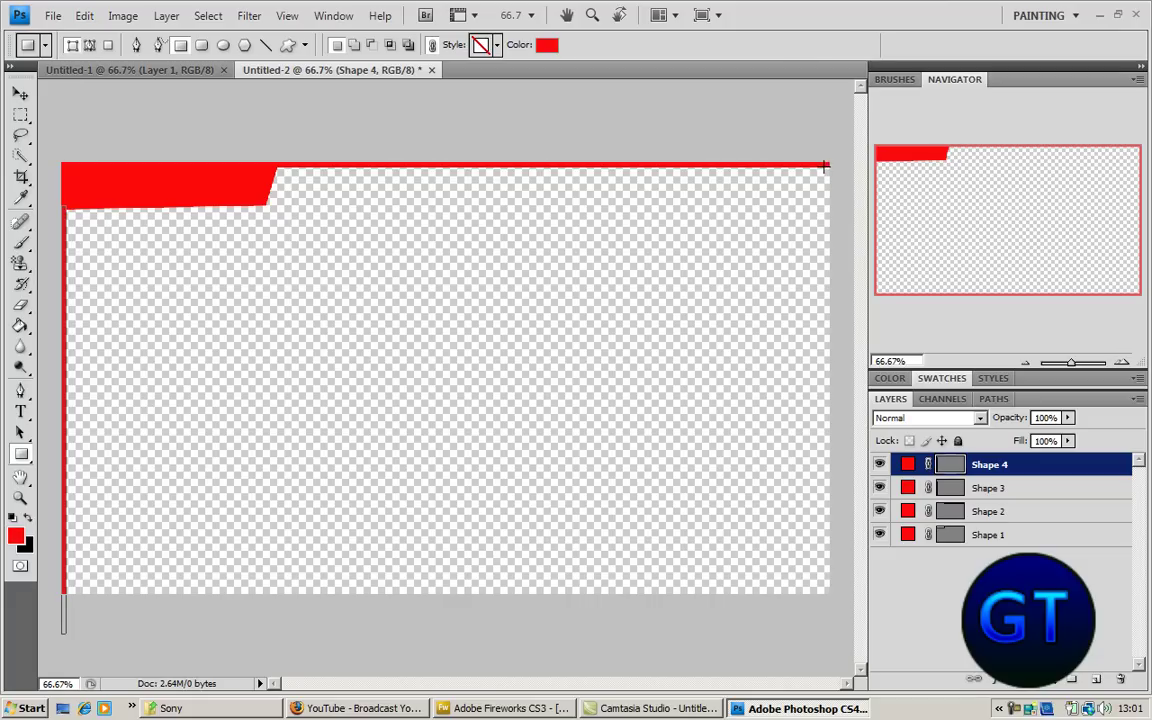
left_click_drag(824, 166, 866, 597)
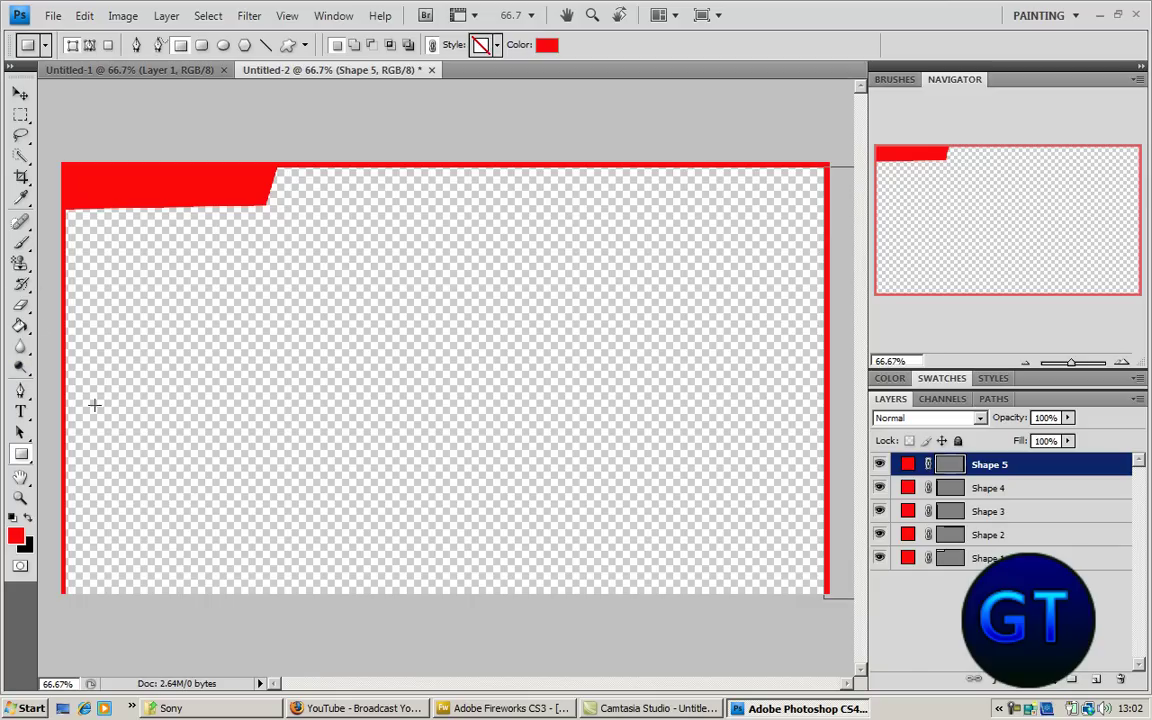
Draw a second red pentagon and move it into the bottom-right corner.
left_click(246, 46)
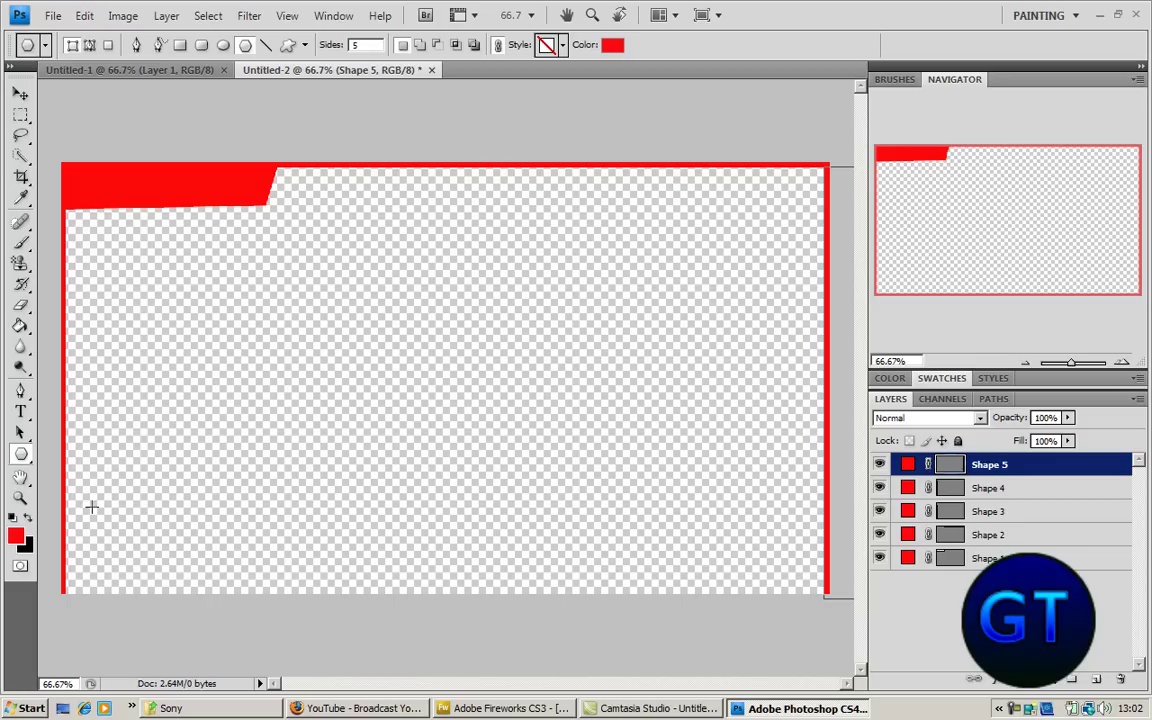
left_click_drag(128, 445, 287, 493)
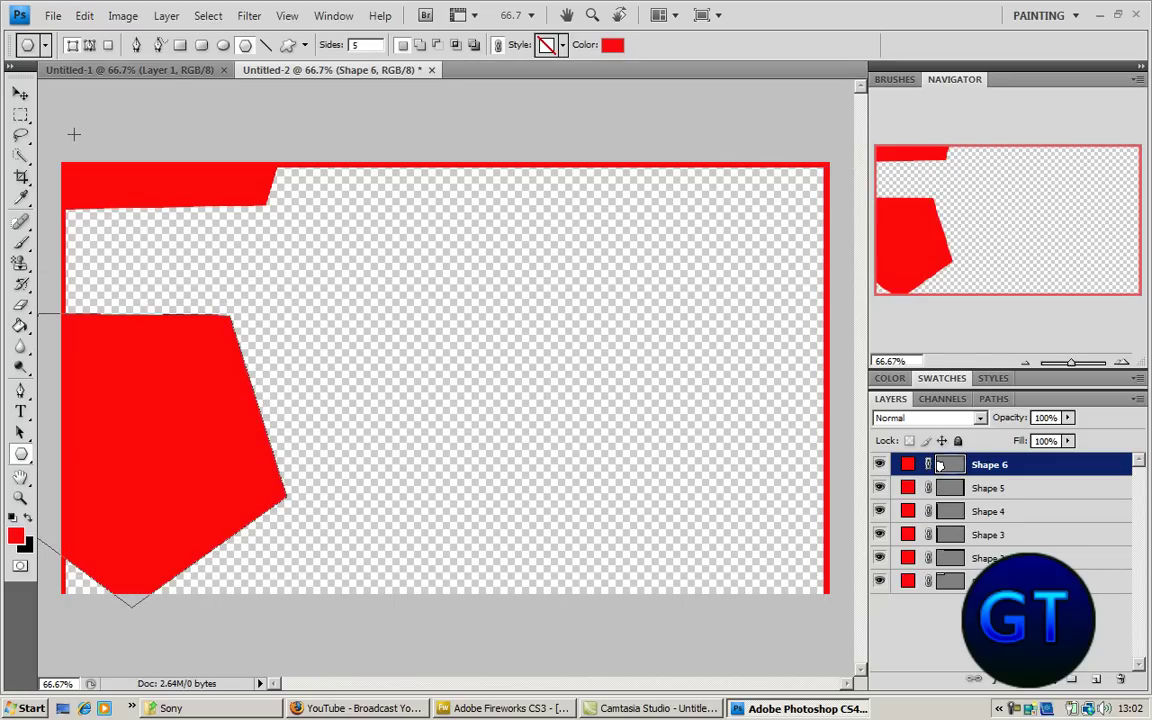
left_click(20, 94)
left_click_drag(196, 380, 779, 638)
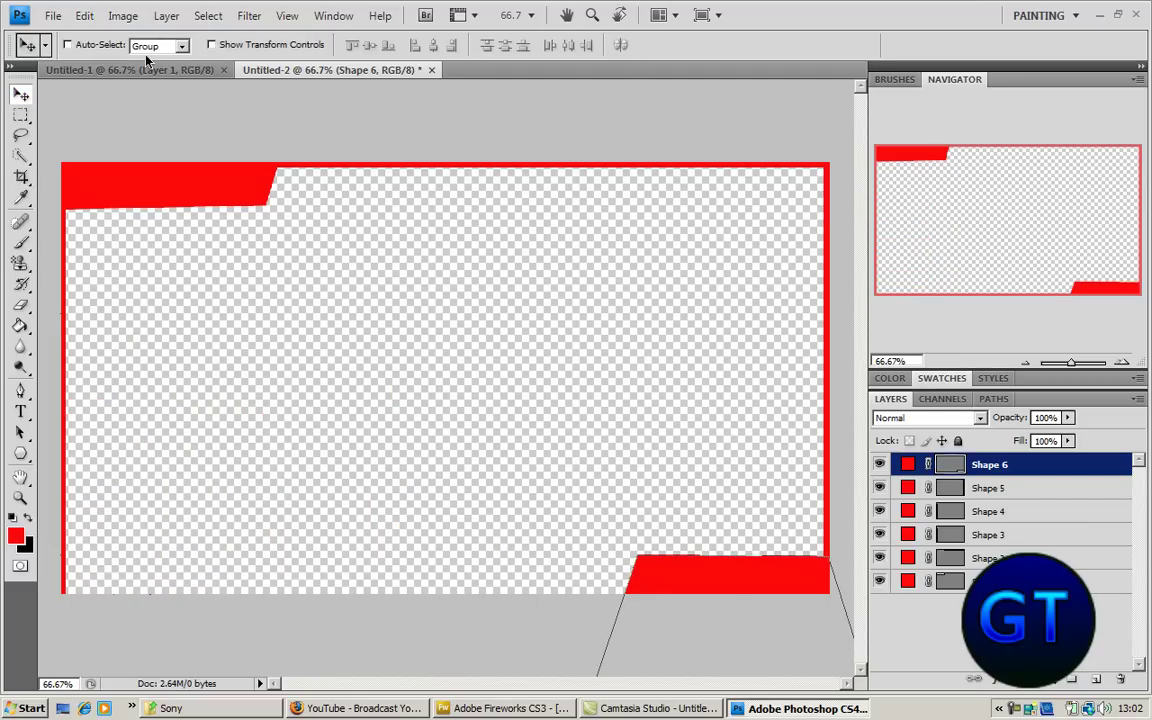
Draw a thin red rectangle strip along the bottom canvas edge.
key("u")
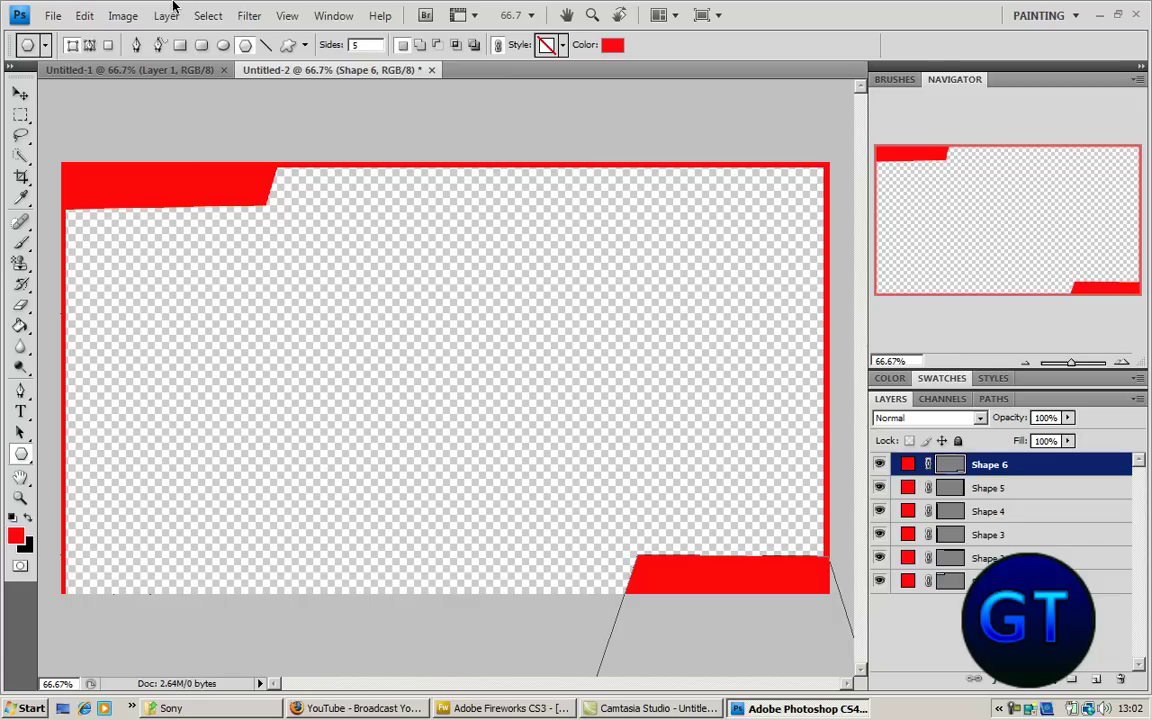
left_click(178, 45)
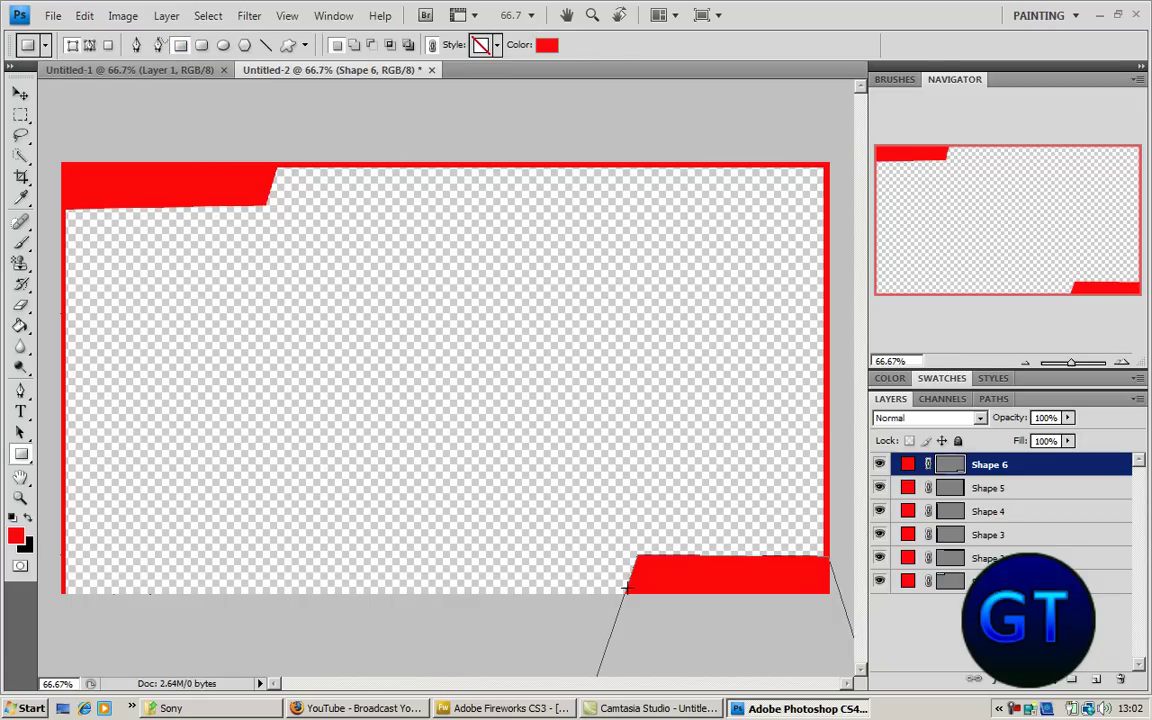
left_click_drag(626, 589, 55, 622)
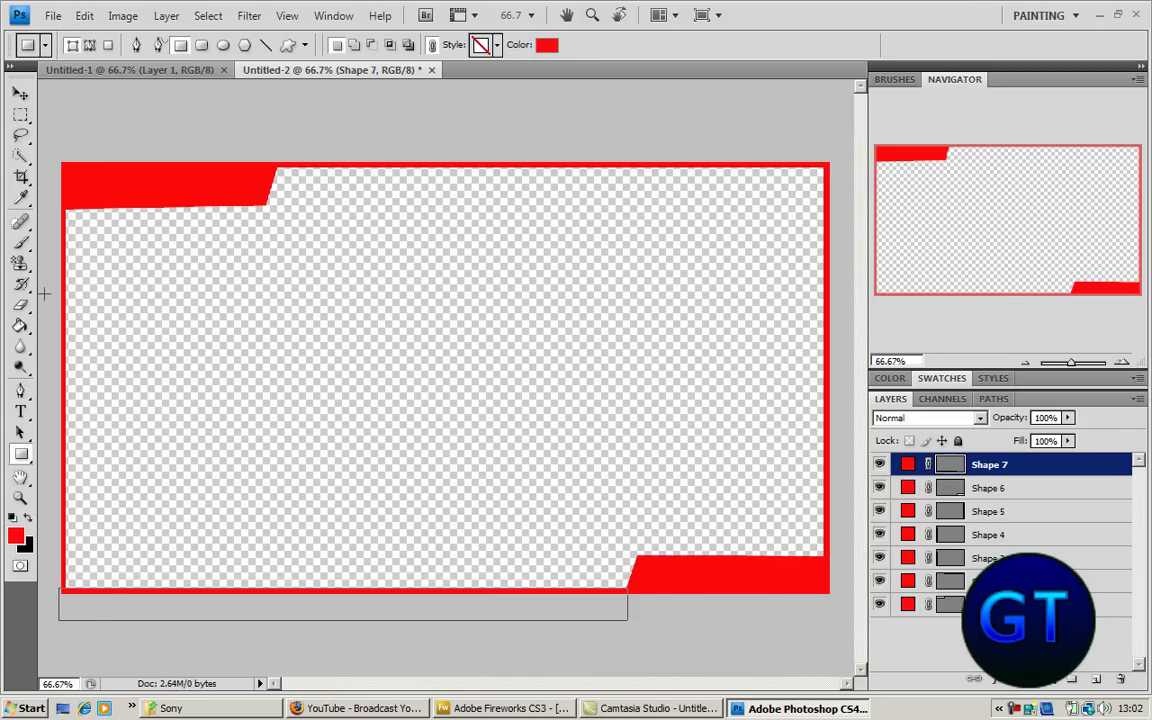
left_click(20, 90)
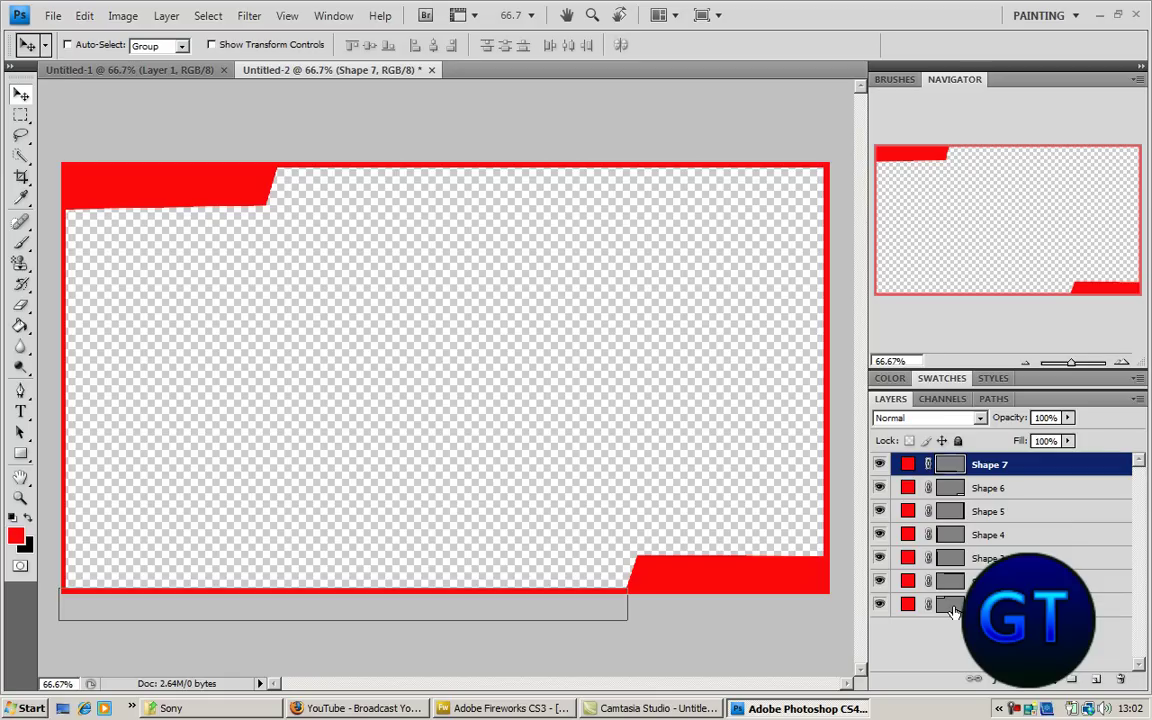
Preview the red frame with panels hidden, then bring the panels back.
key("Tab")
key("Tab")
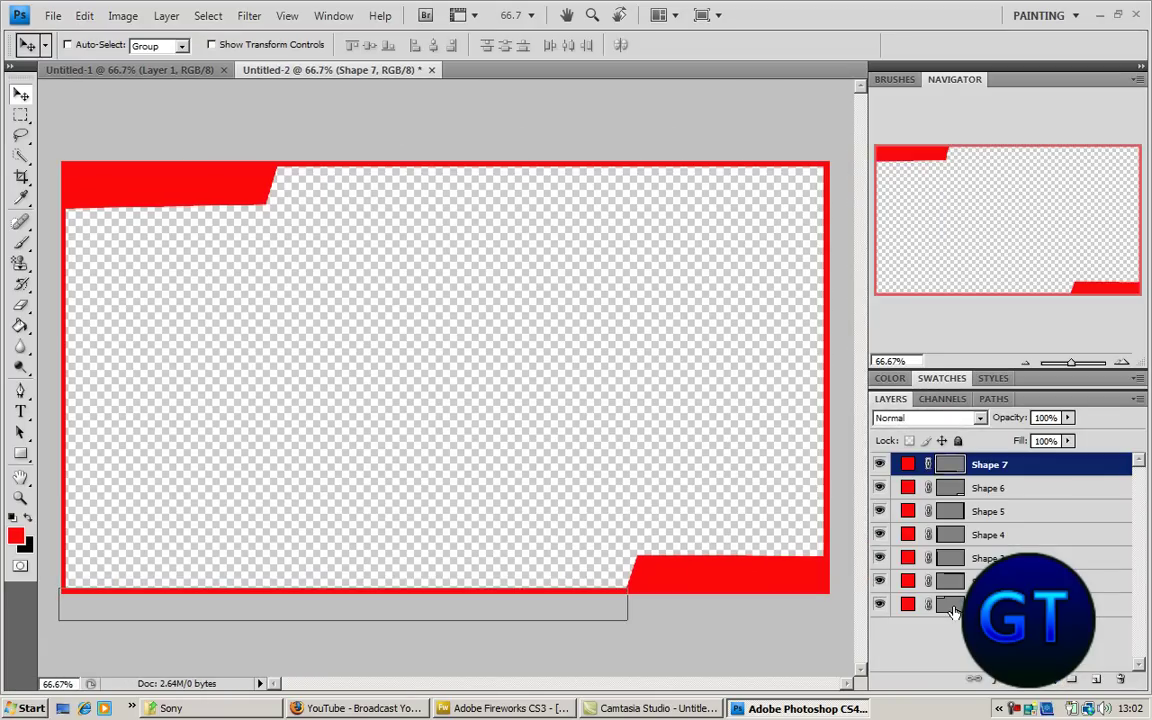
key("Tab")
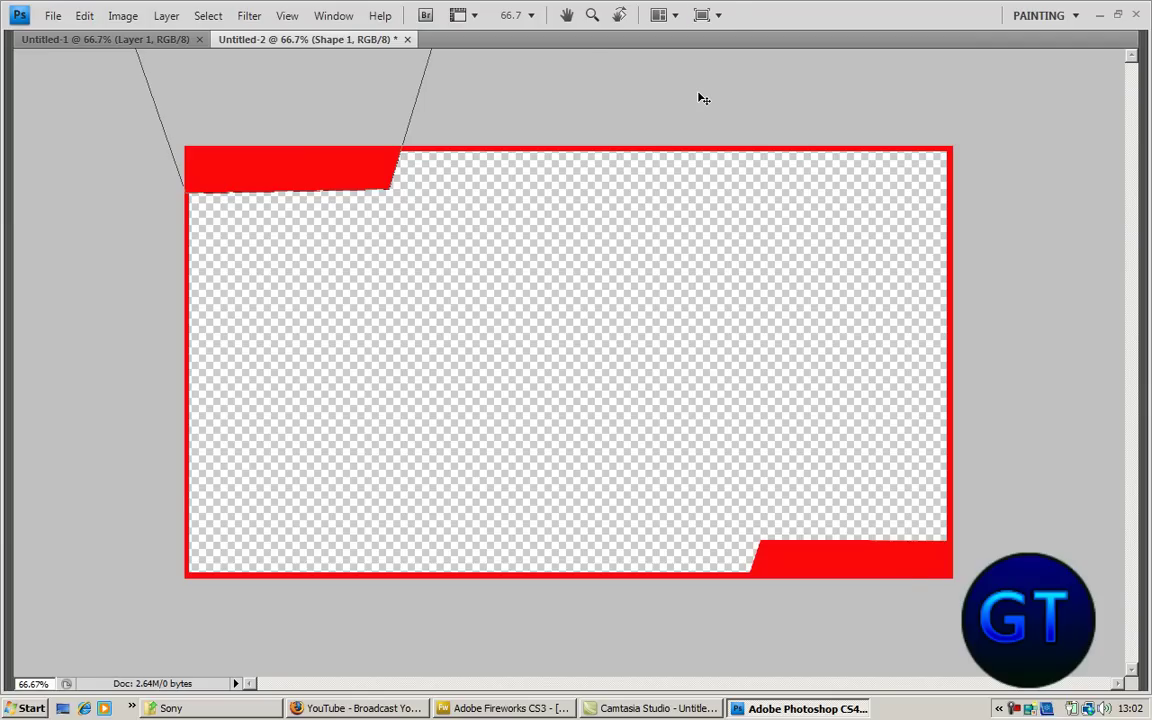
key("Tab")
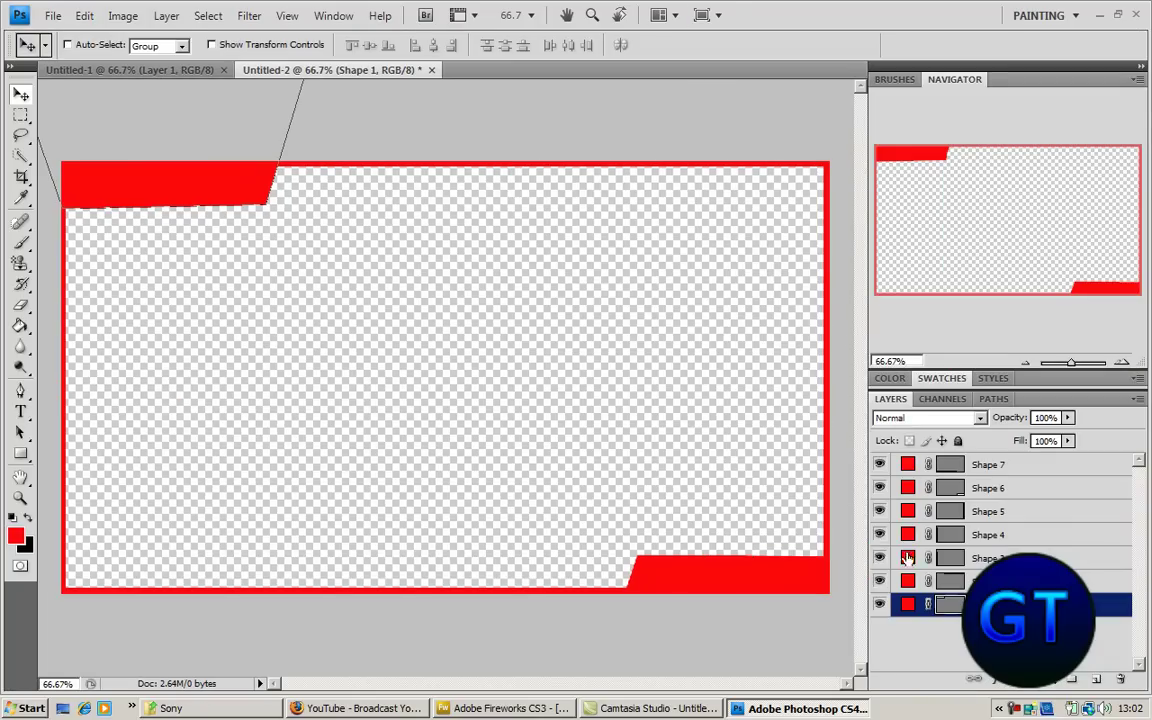
left_click(1005, 469)
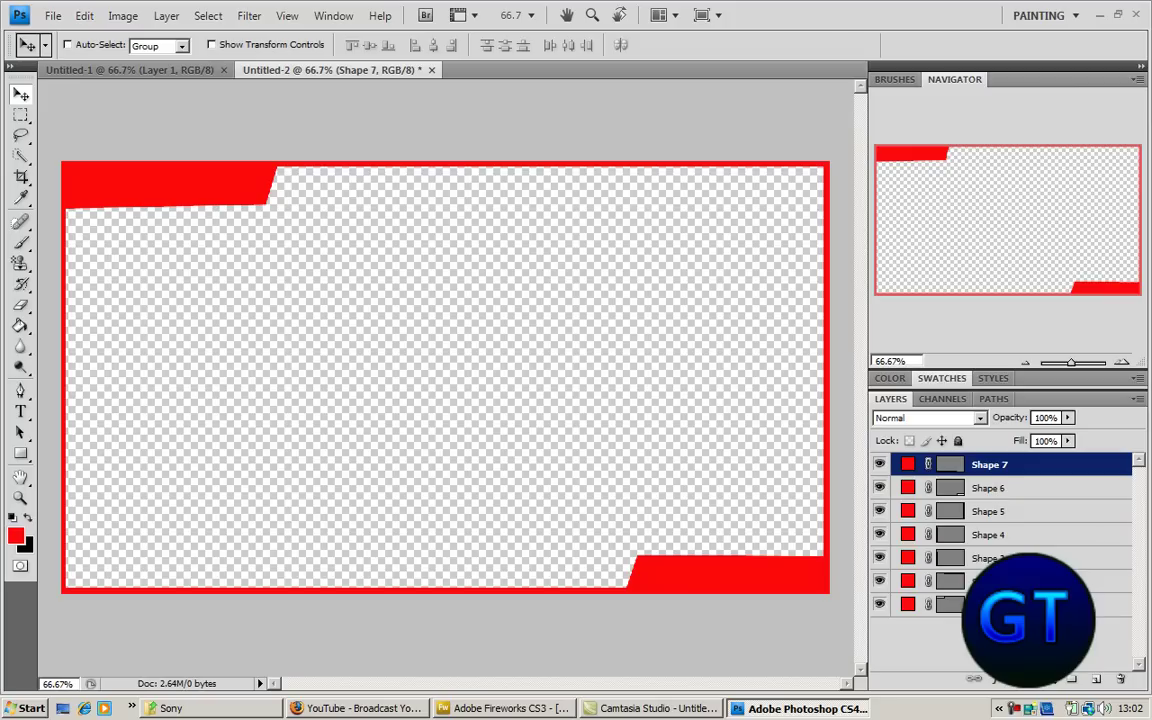
left_click(1010, 604)
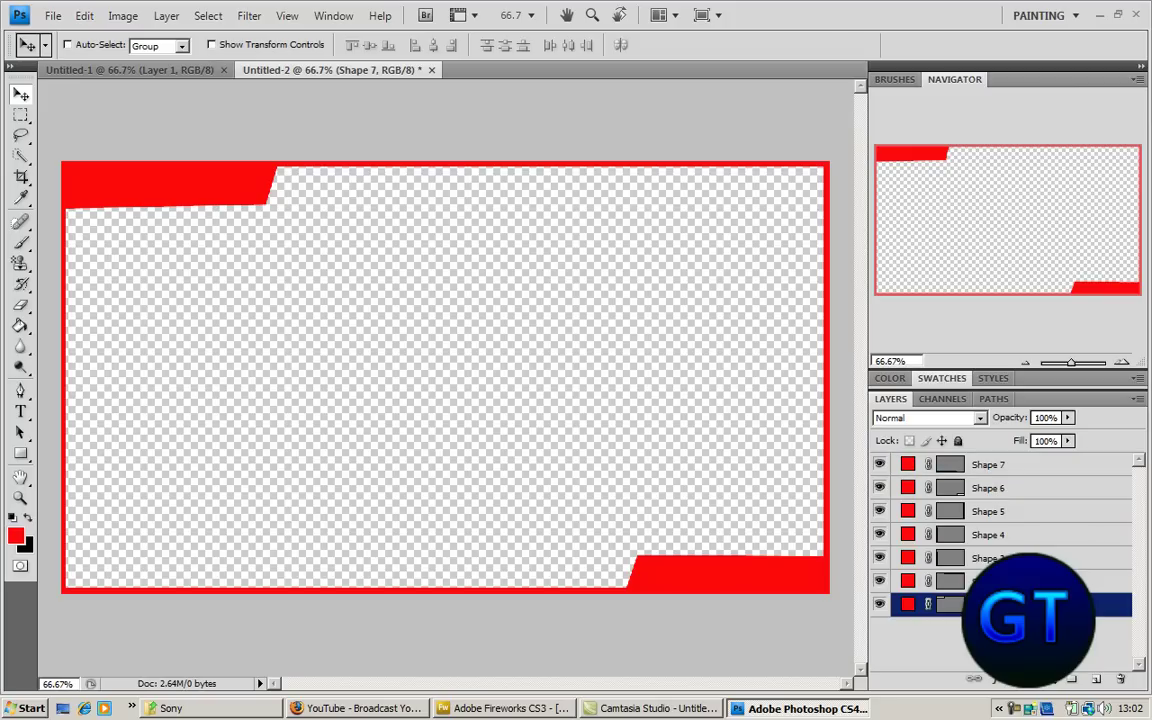
left_click(993, 468)
key("Tab")
key("Tab")
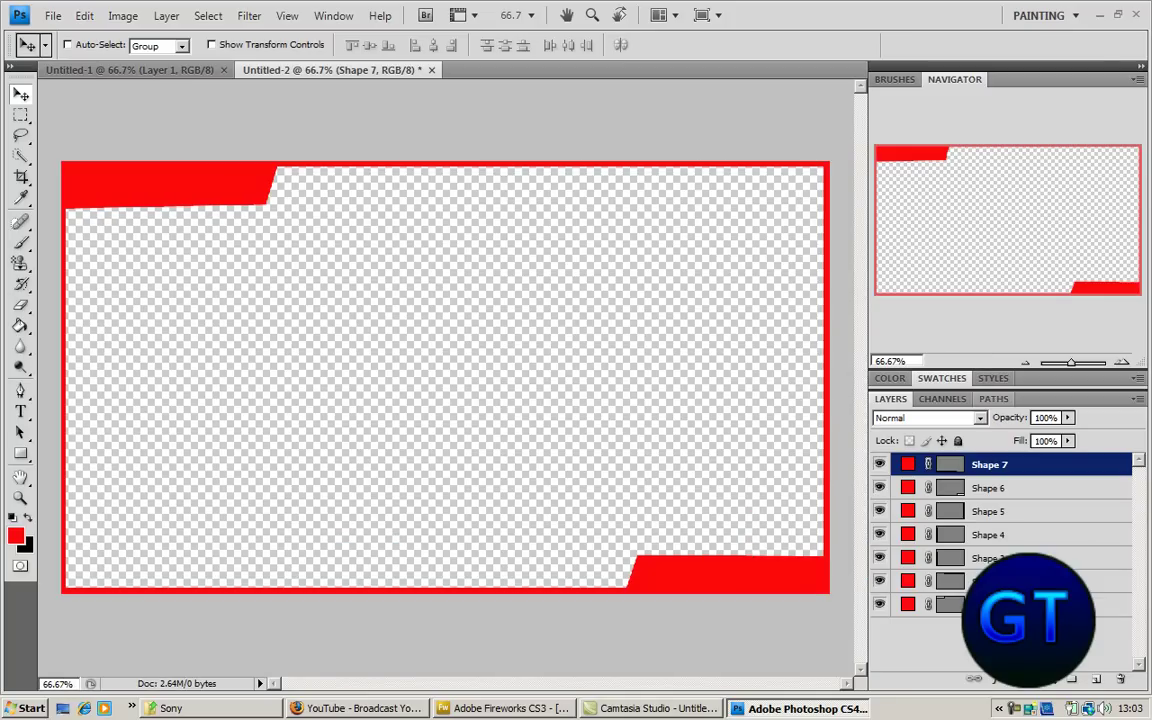
left_click(1000, 645)
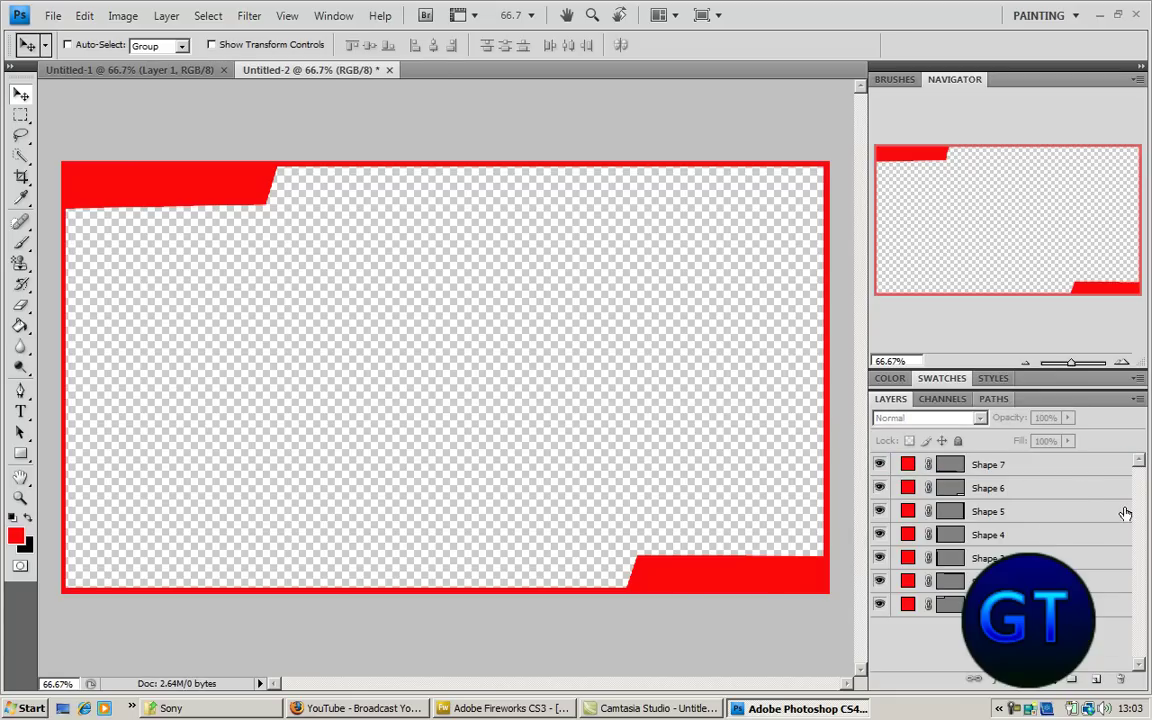
Select all seven shape layers from Shape 7 down and merge them into one layer.
left_click(1006, 460)
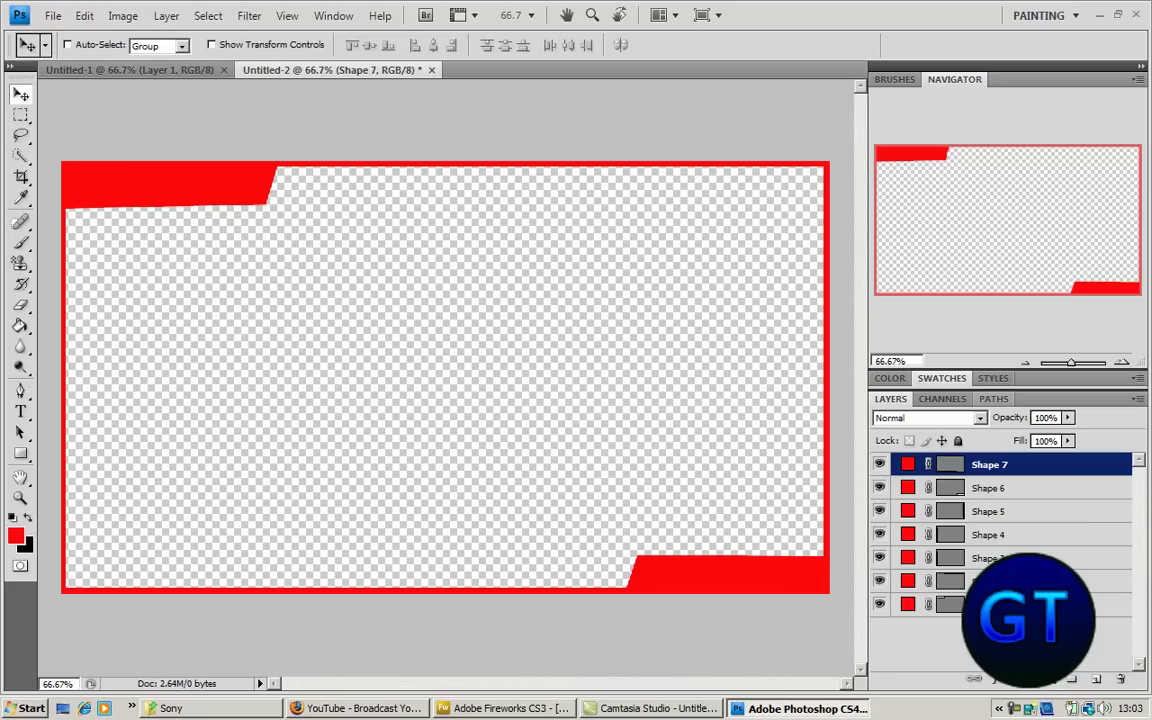
key("ctrl+alt+a")
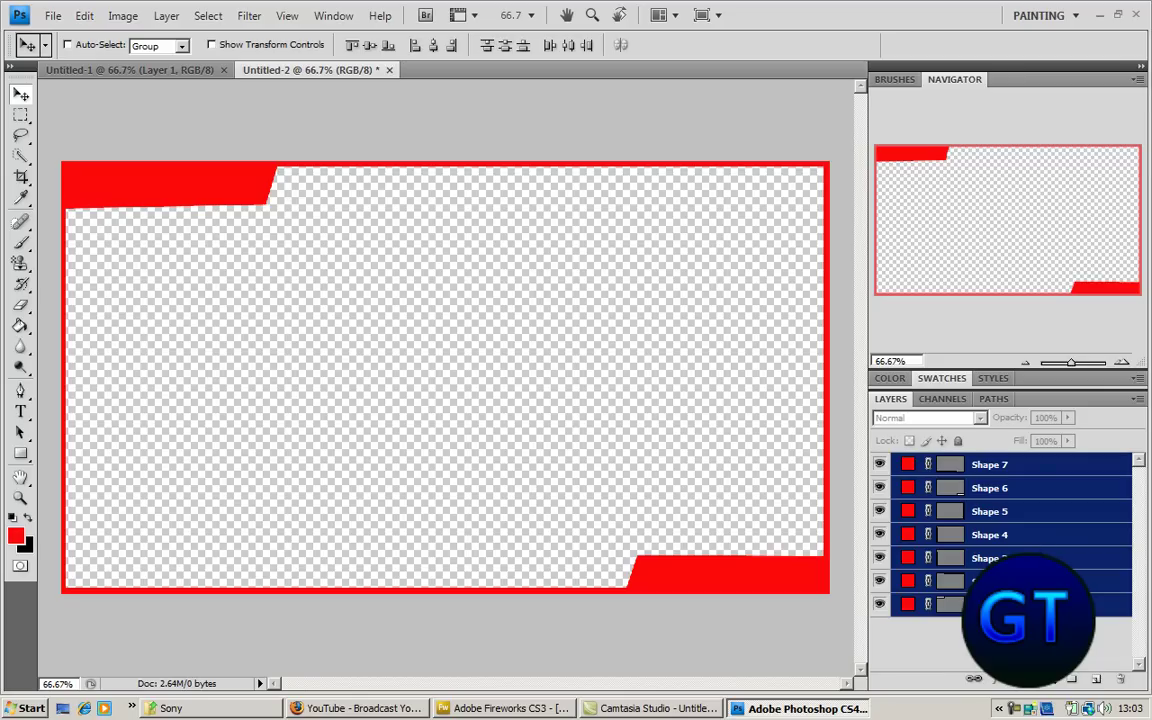
right_click(1010, 604)
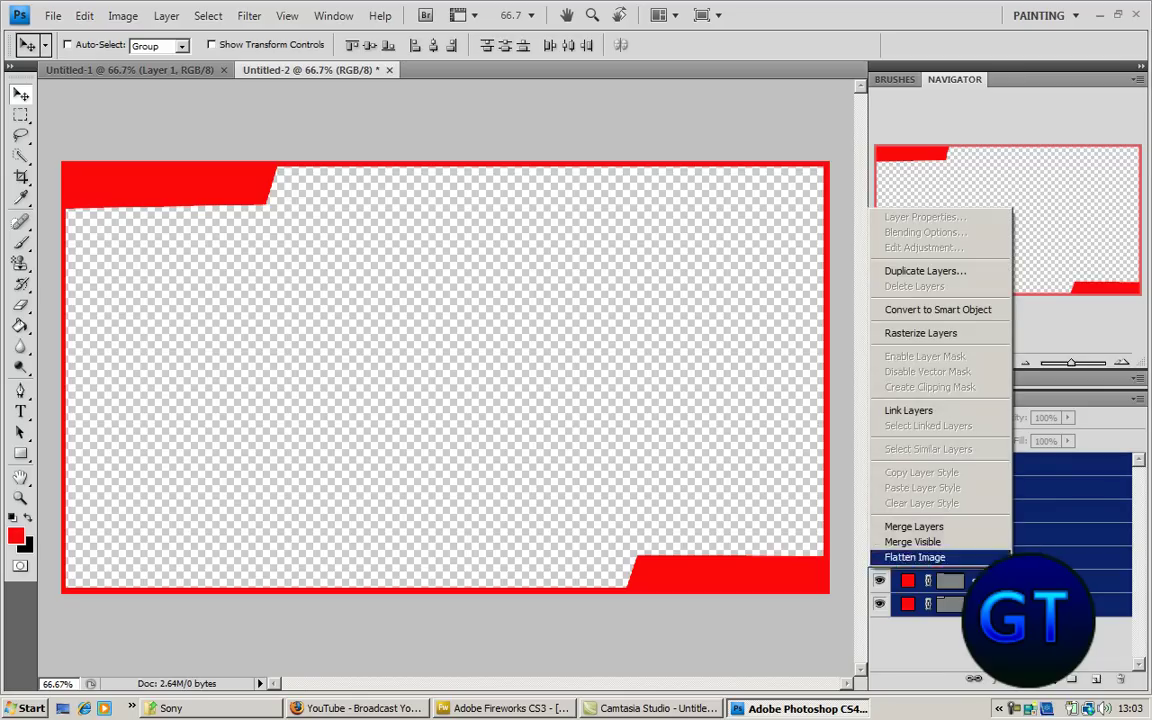
left_click(993, 531)
left_click(926, 526)
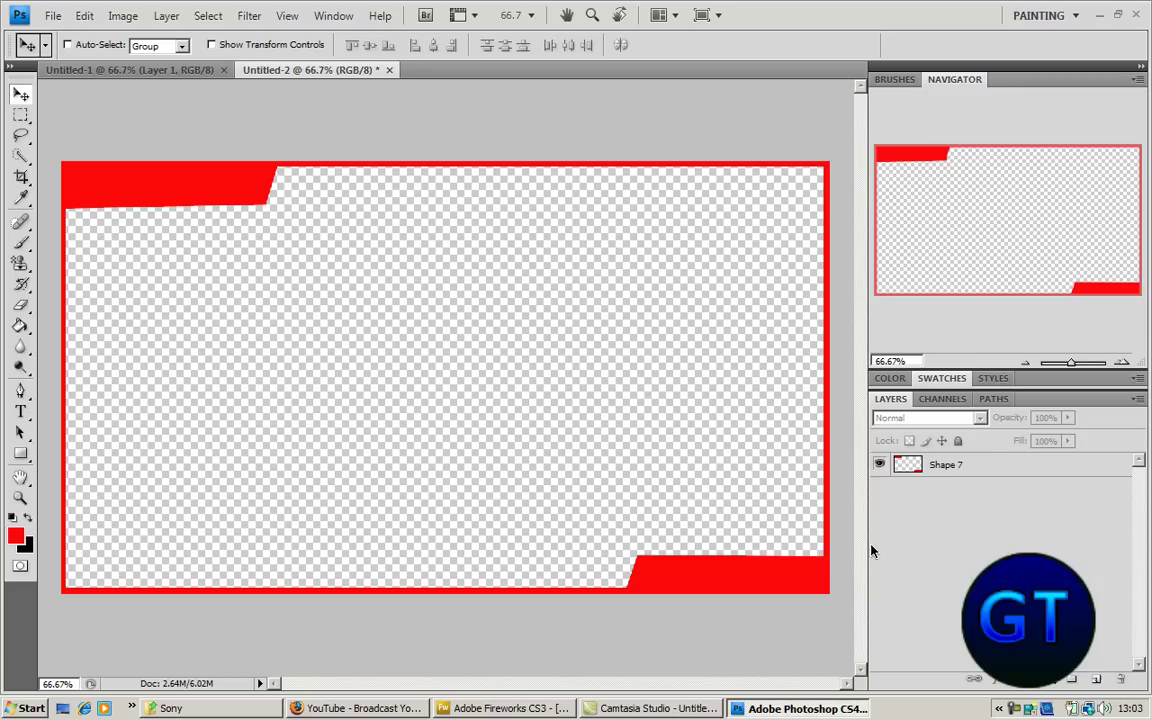
Load the Shape 7 frame selection and fill it with Filter > Render > Clouds.
left_click(908, 466, "ctrl")
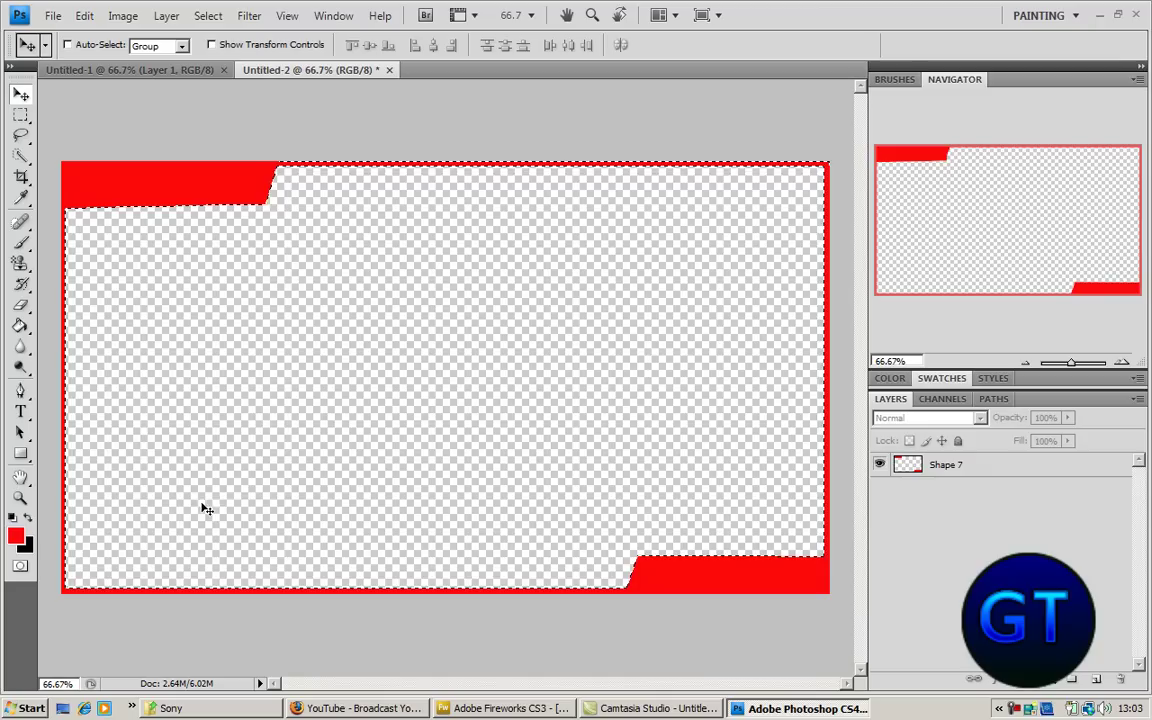
left_click(240, 16)
mouse_move(208, 15)
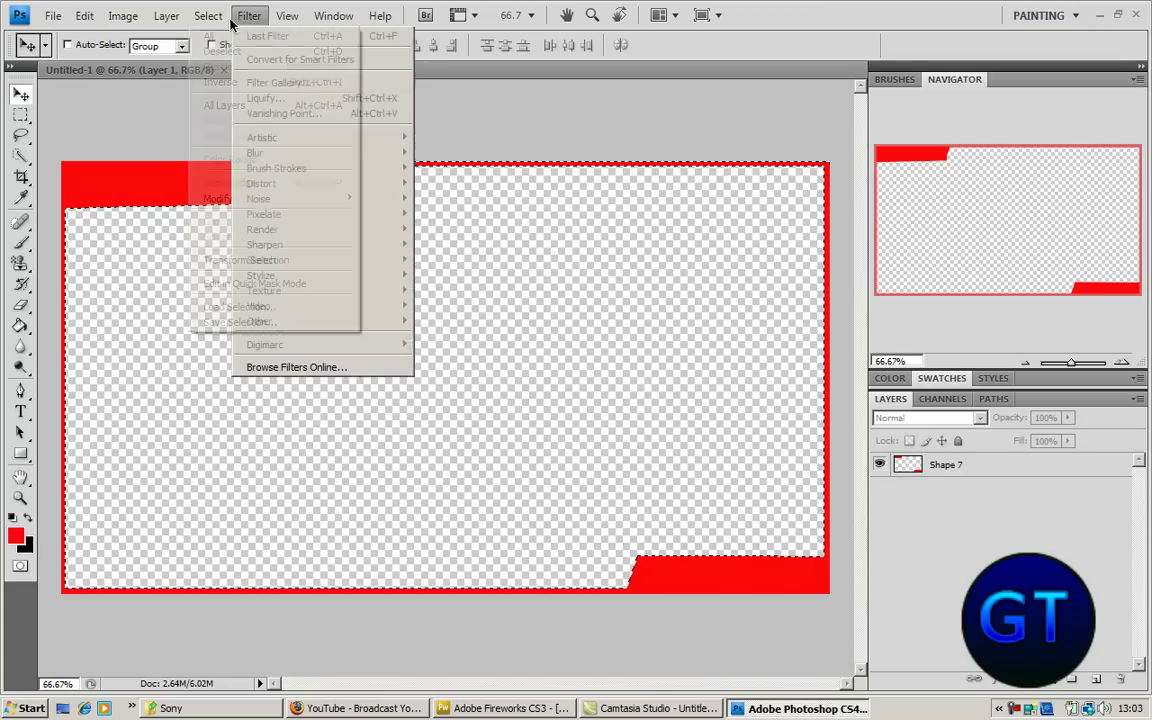
left_click(978, 467)
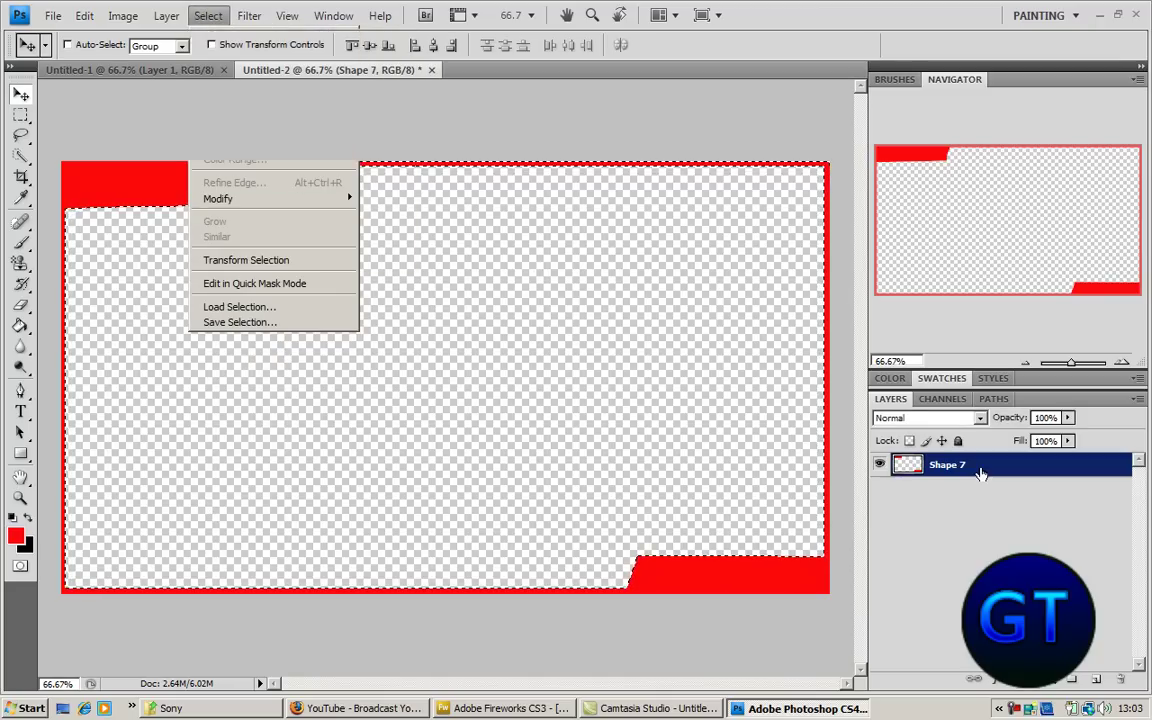
left_click(250, 16)
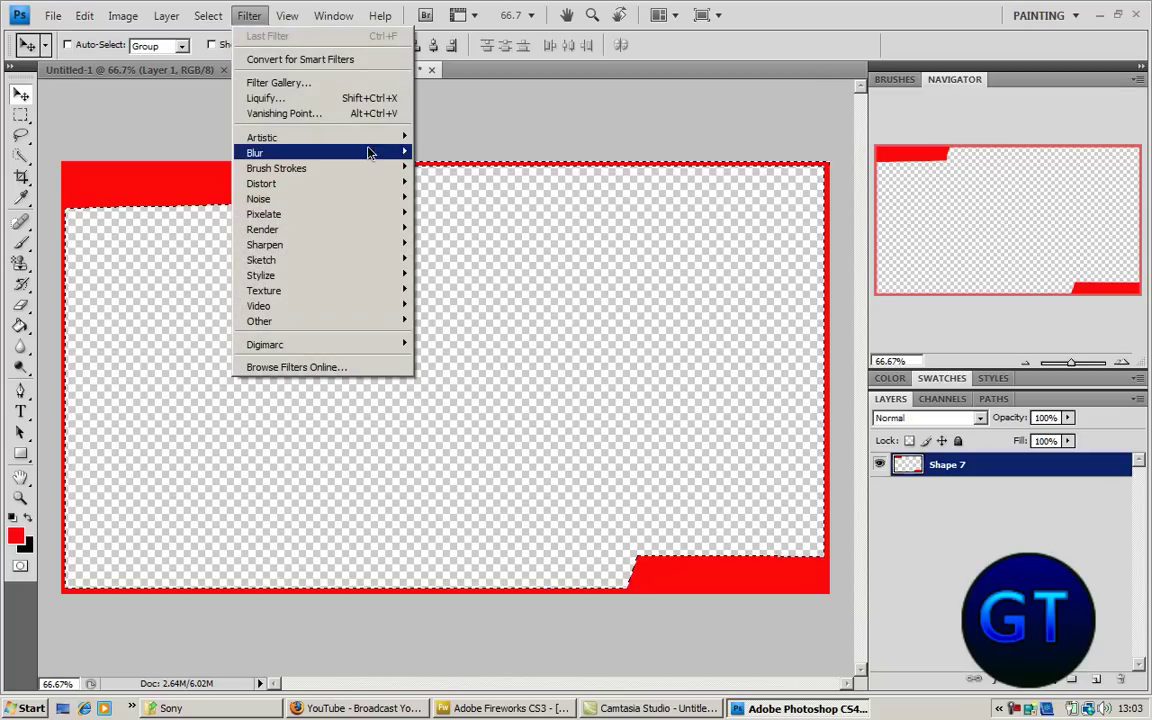
mouse_move(354, 263)
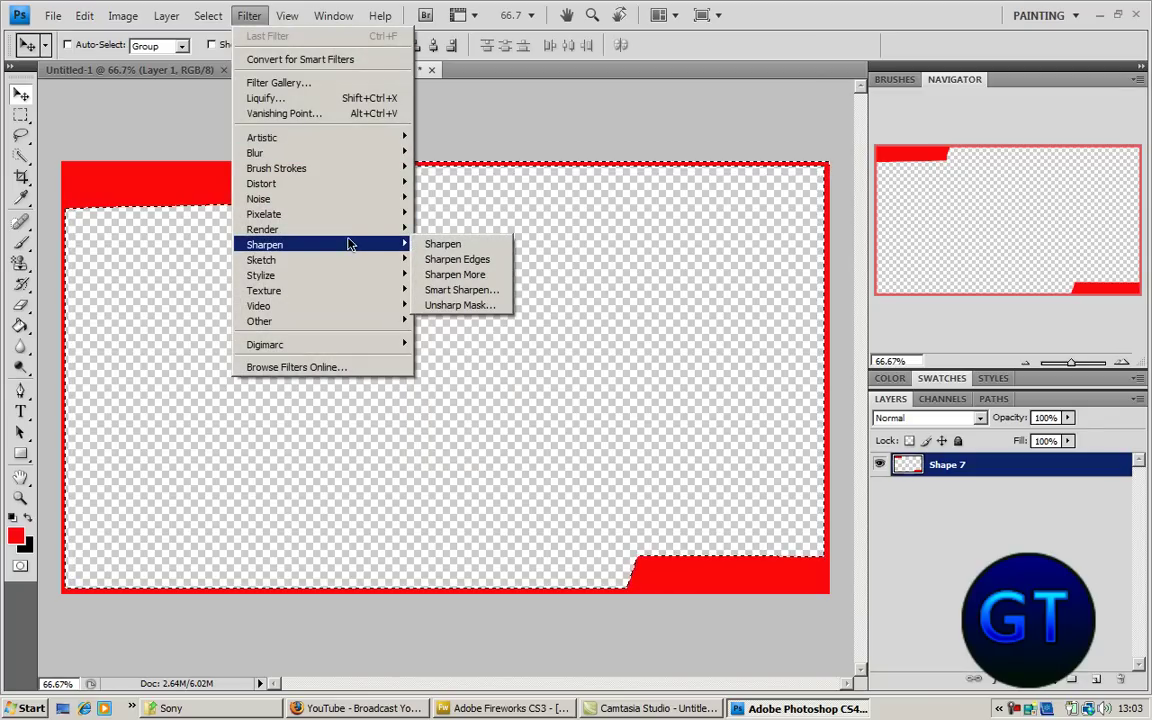
mouse_move(361, 236)
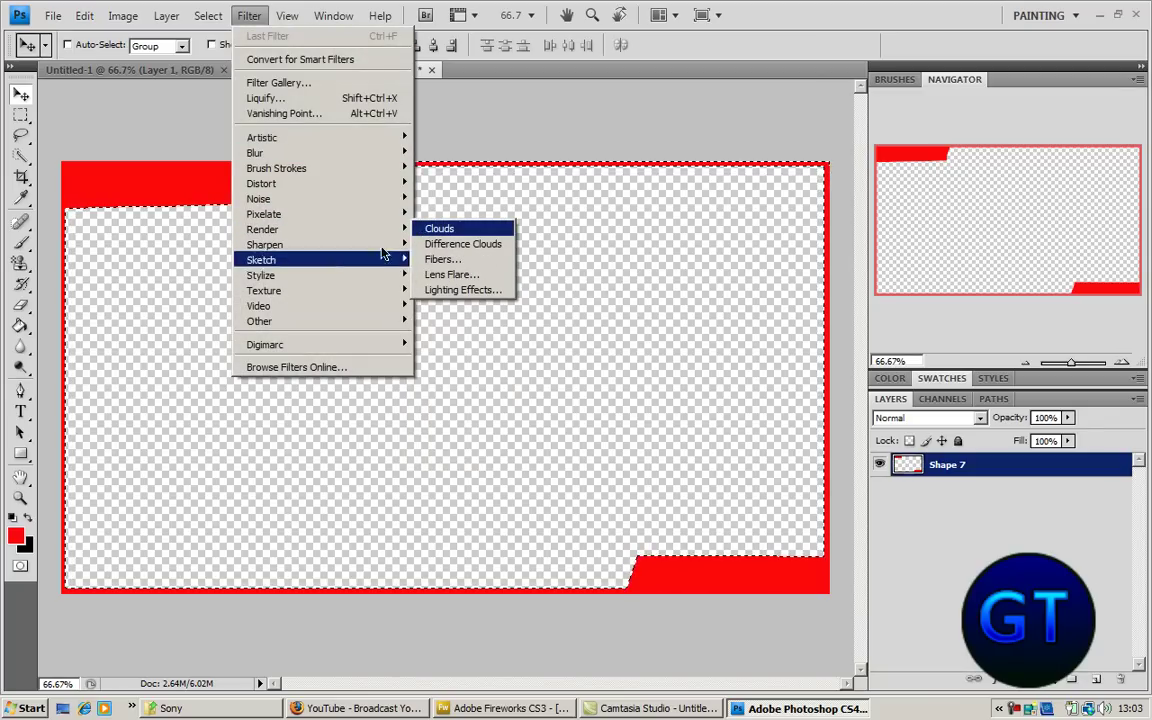
mouse_move(332, 289)
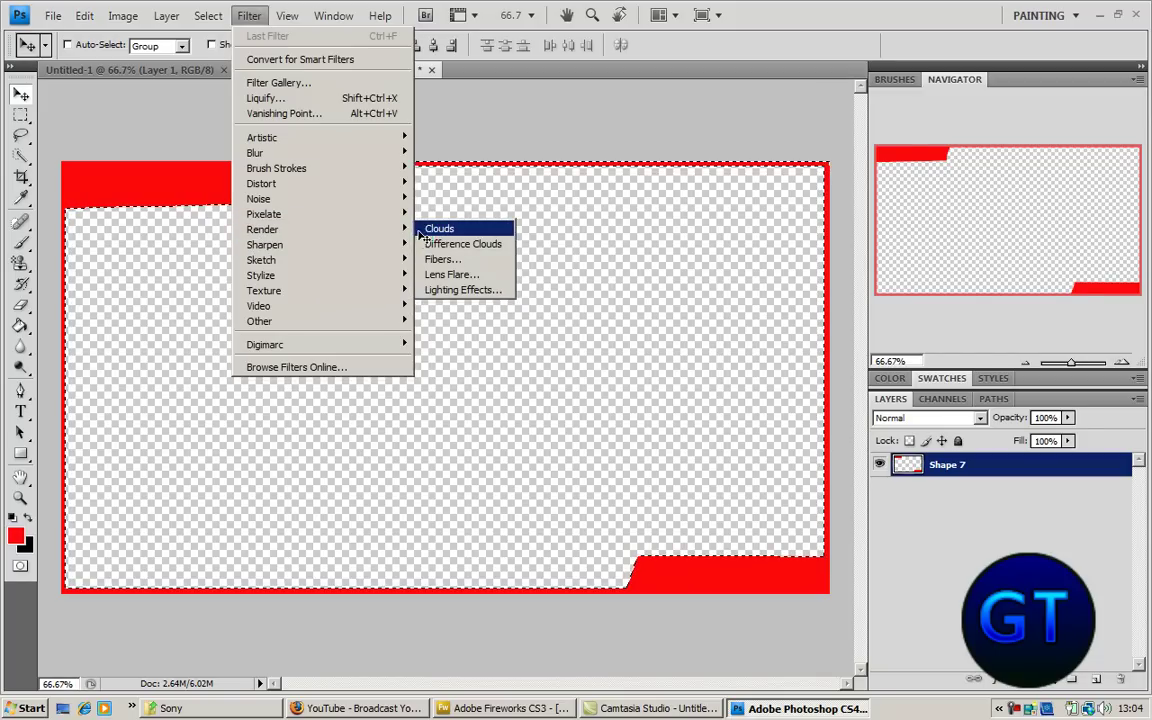
left_click(421, 236)
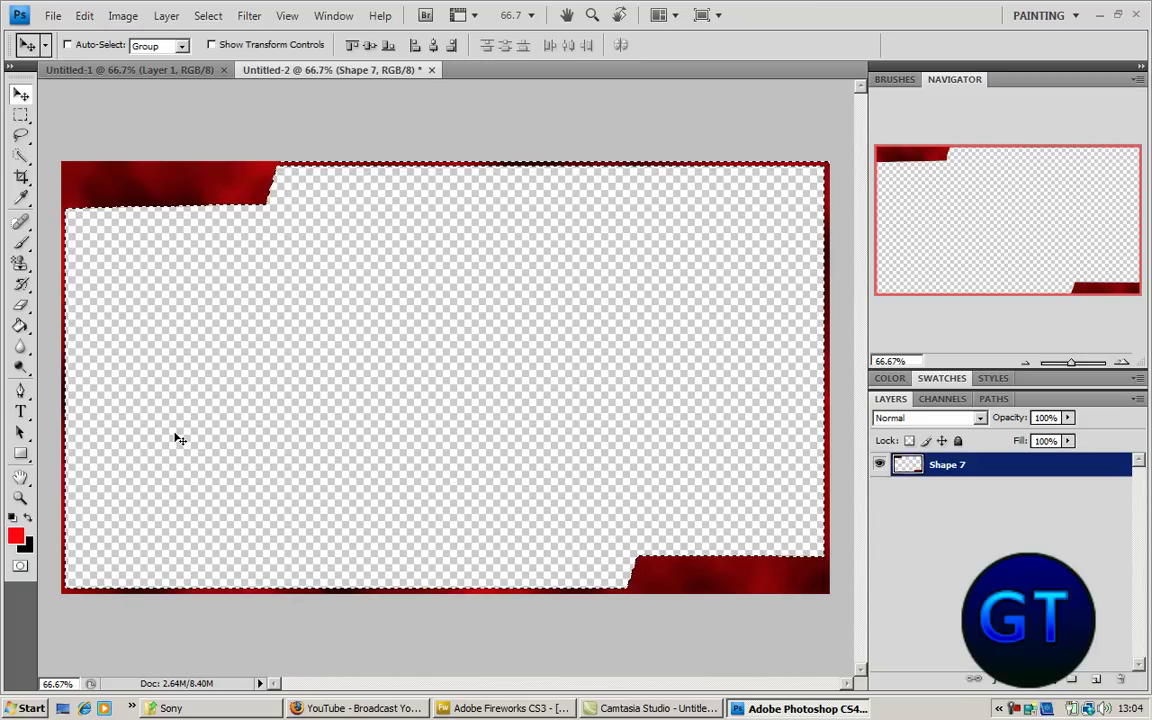
left_click(20, 411)
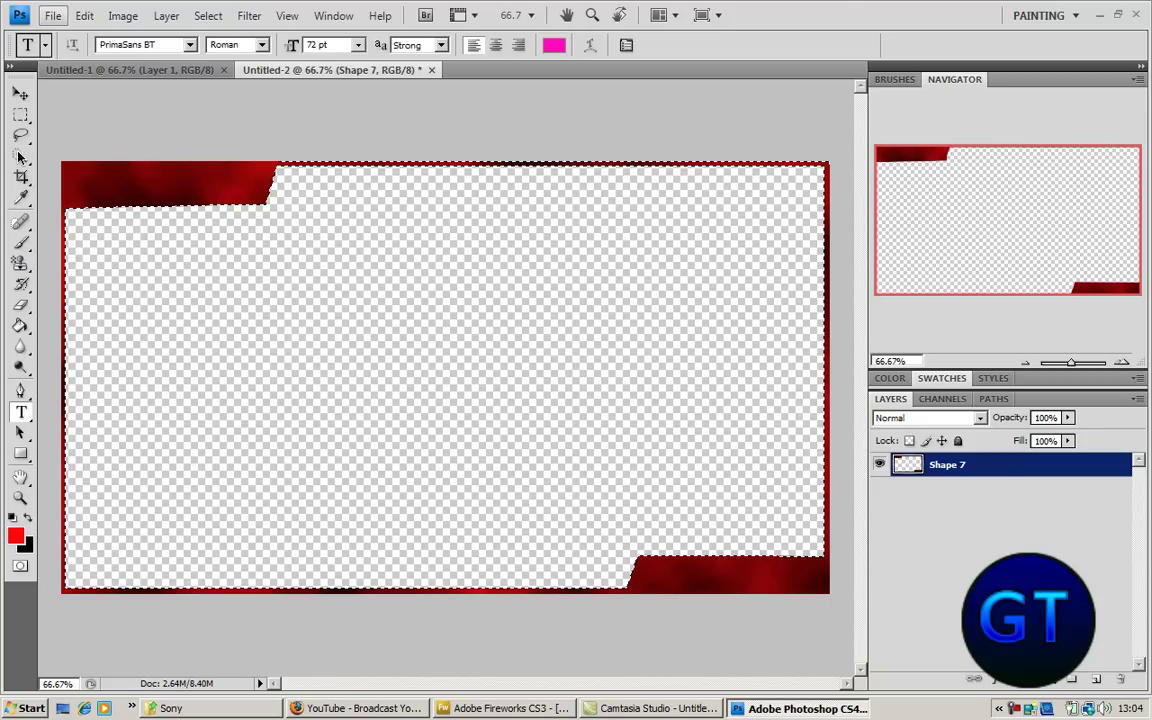
left_click(52, 15)
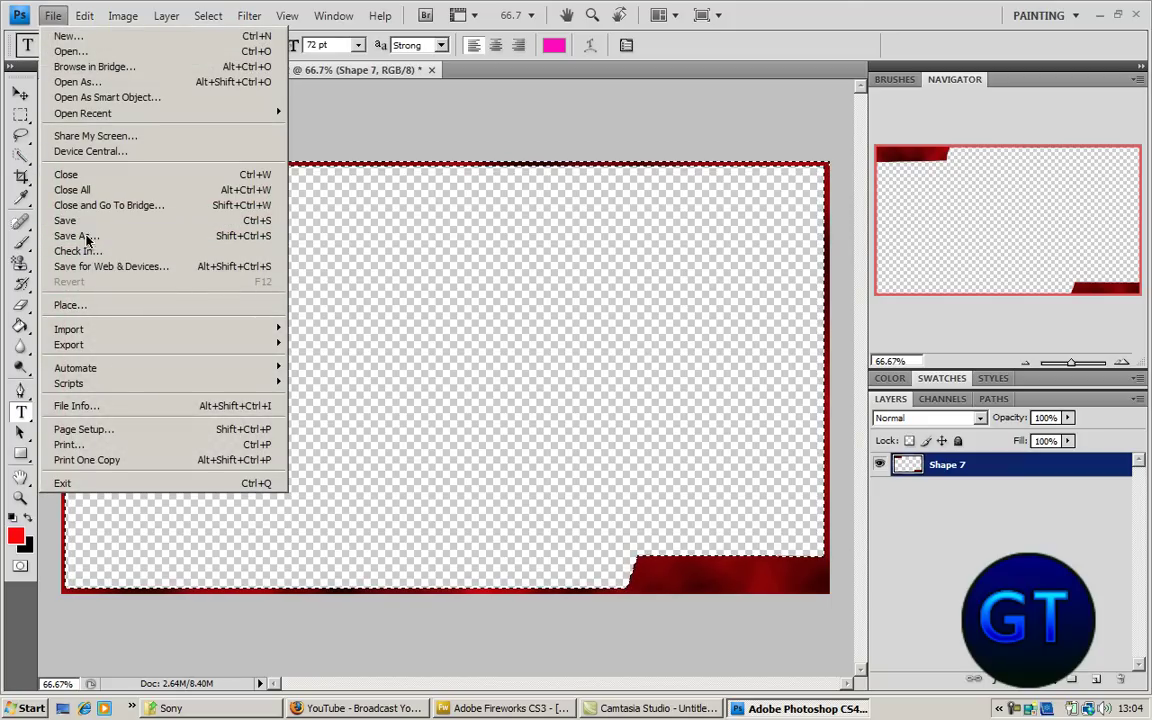
key("shift+ctrl+s")
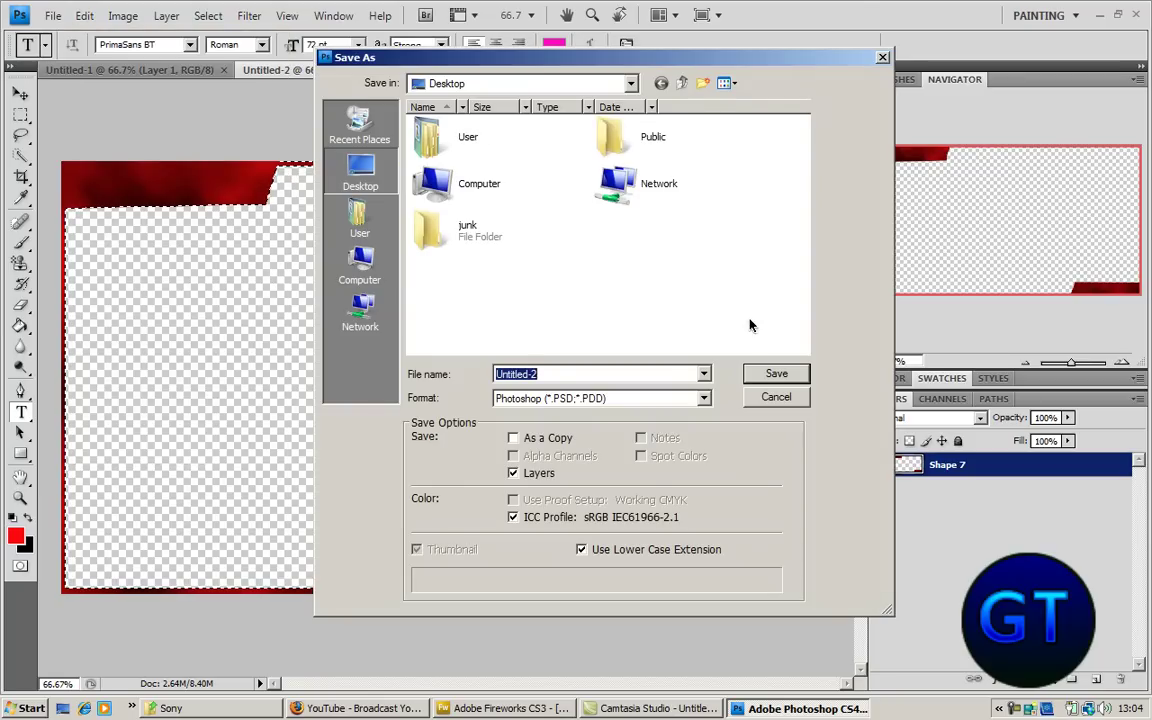
left_click(684, 399)
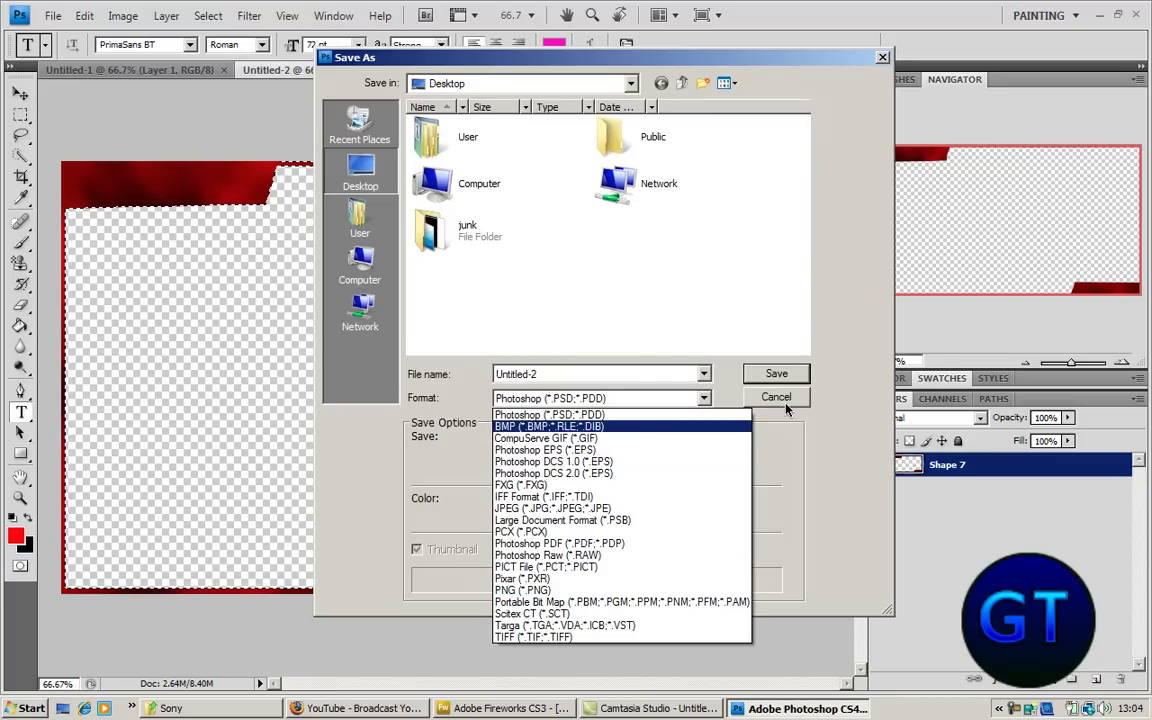
left_click(550, 414)
left_click(786, 402)
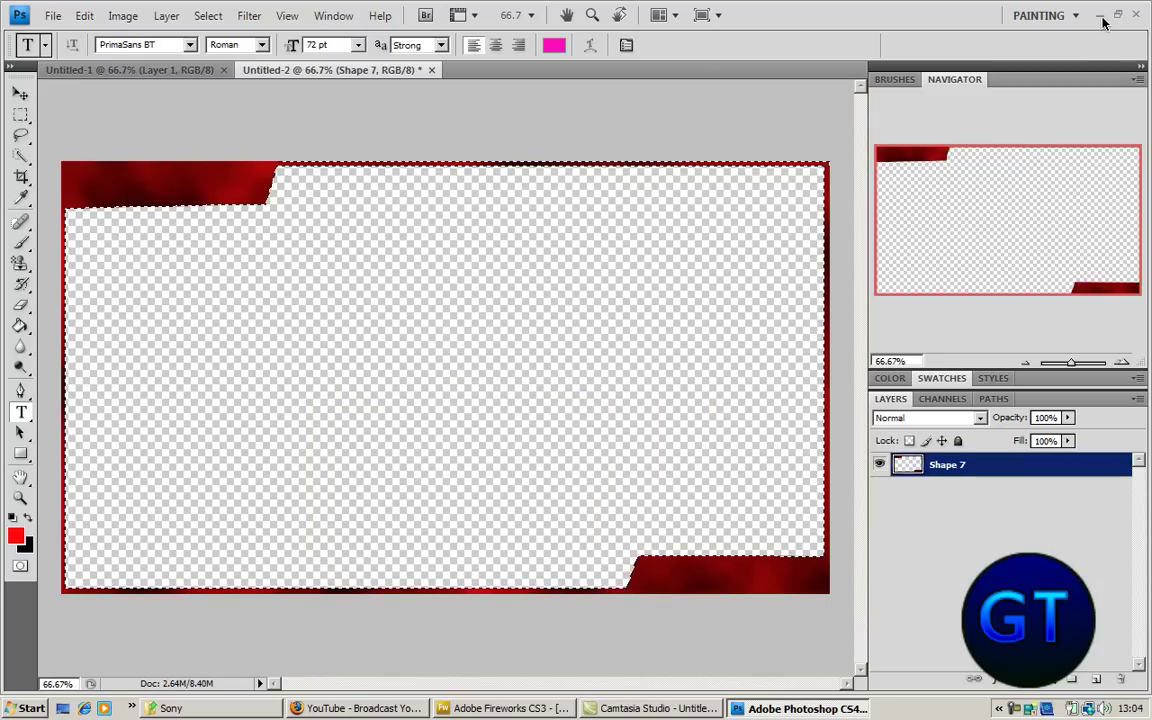
left_click(508, 708)
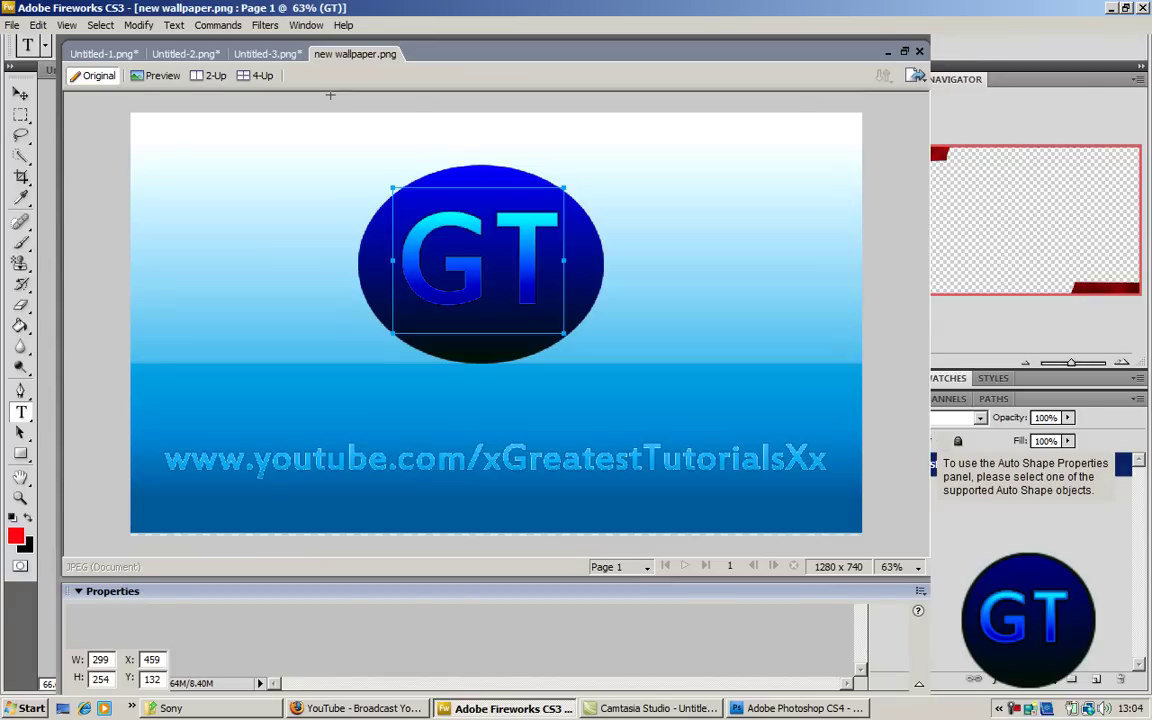
left_click(268, 55)
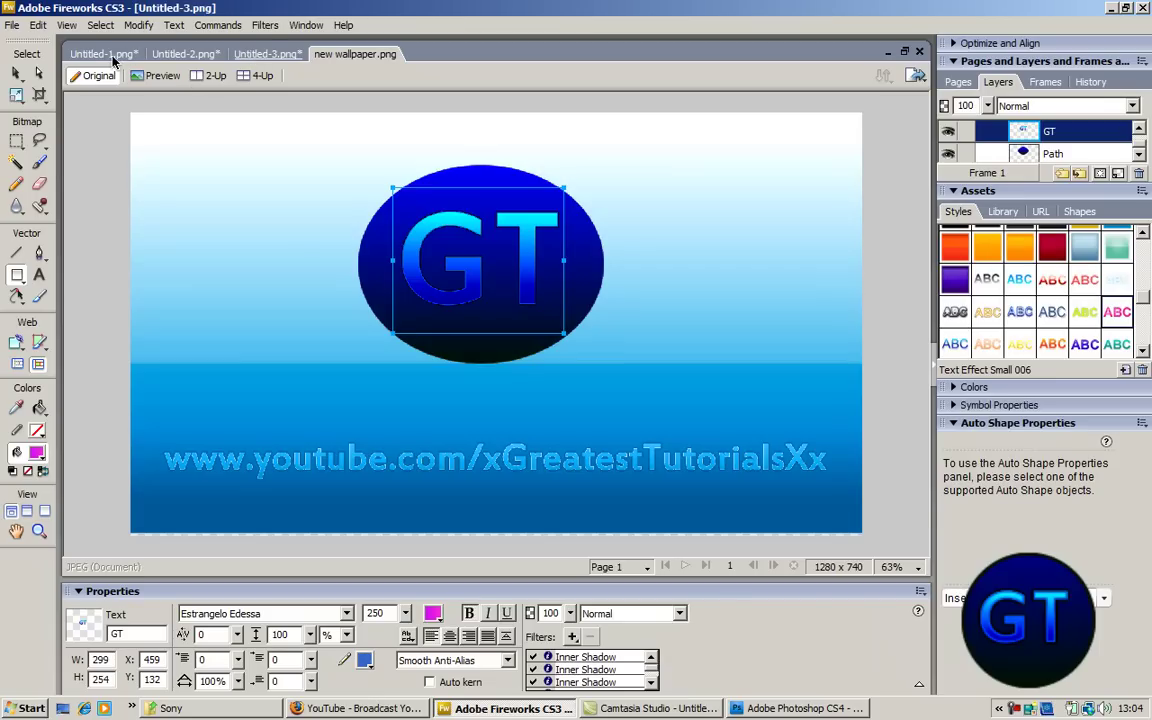
left_click(262, 58)
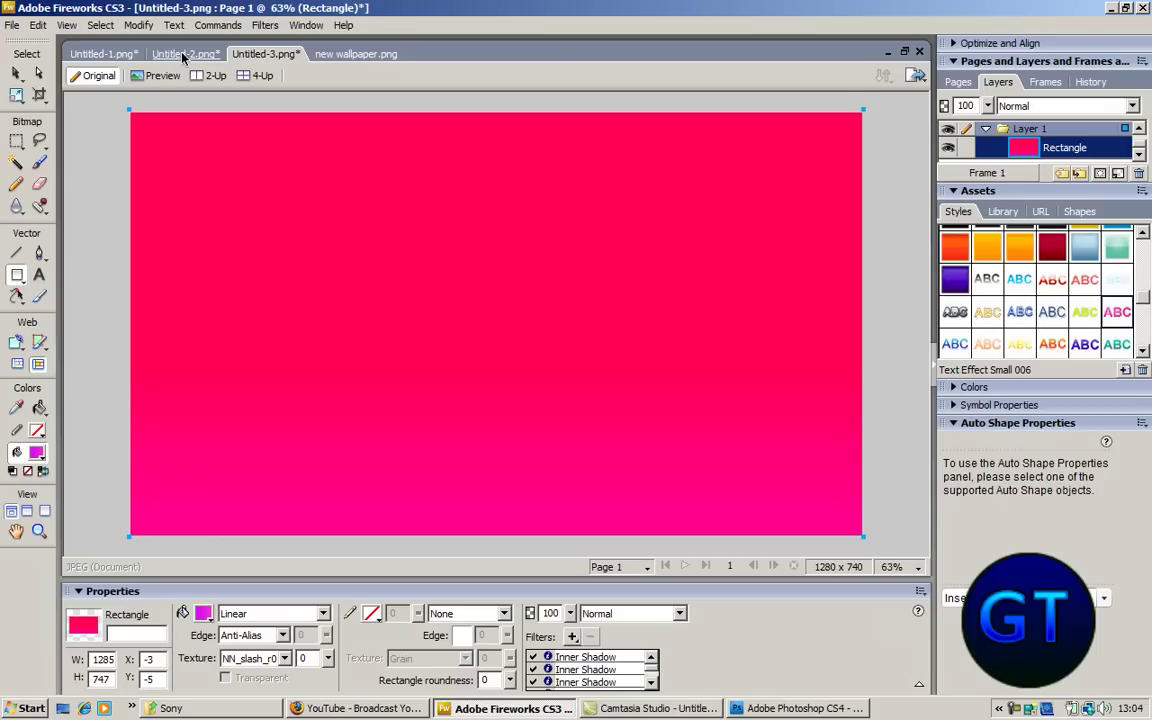
left_click(183, 55)
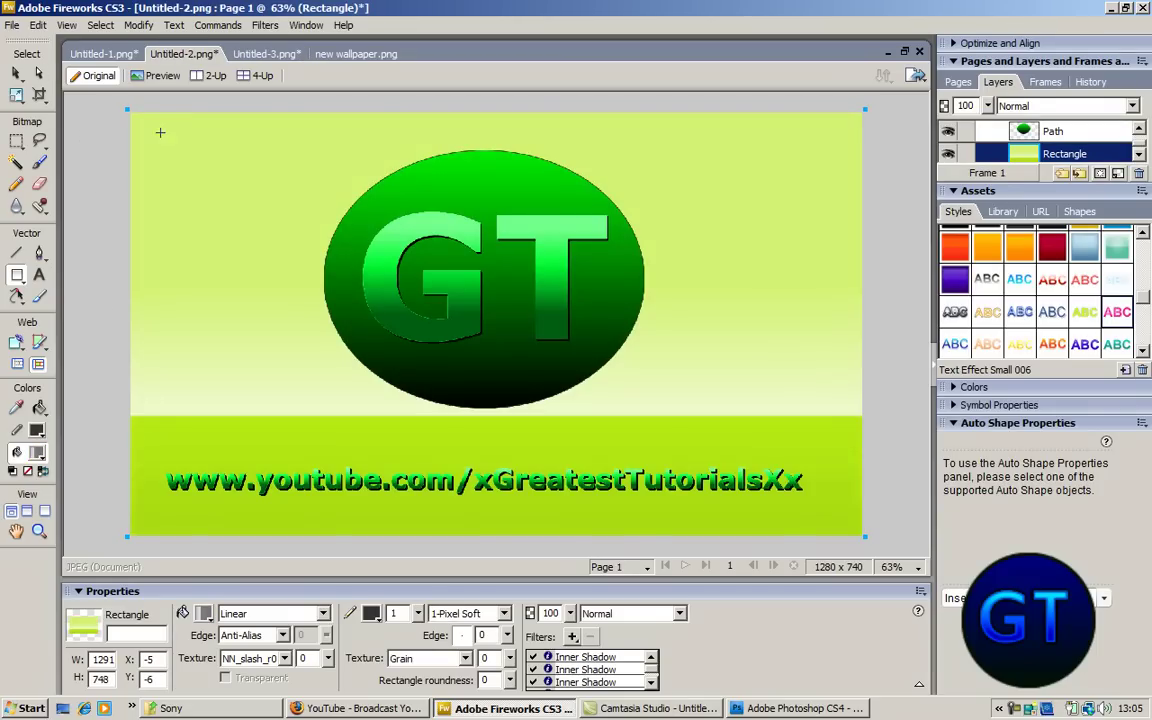
left_click(100, 55)
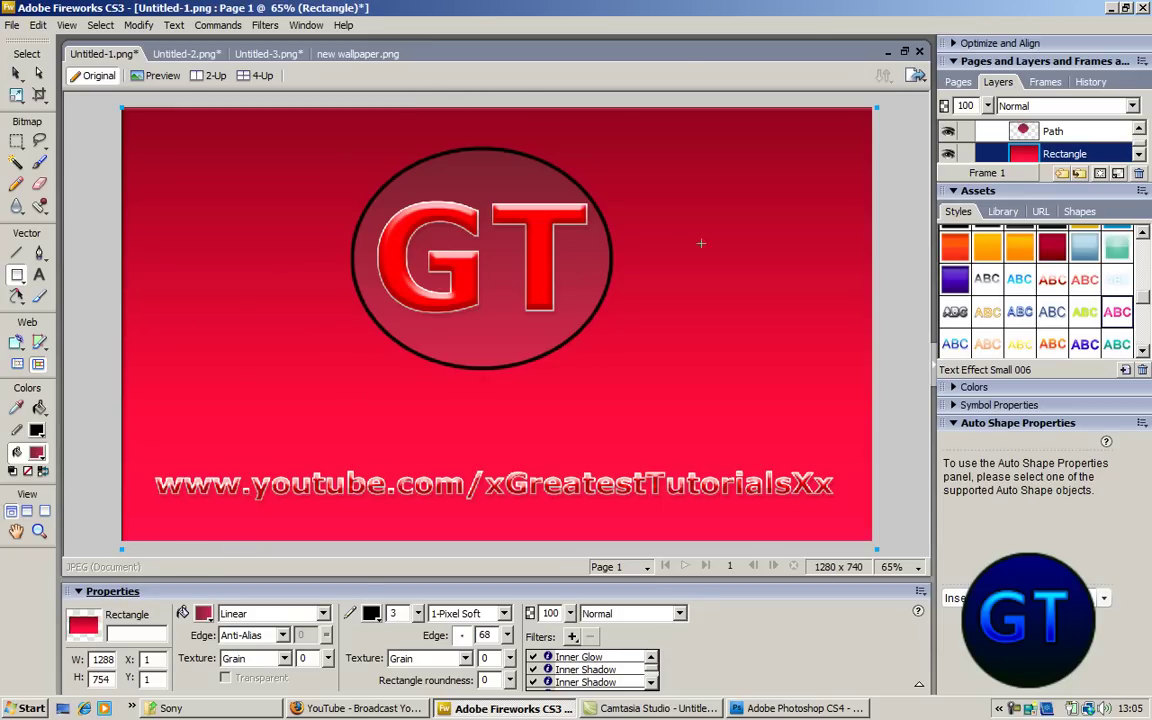
left_click(1110, 9)
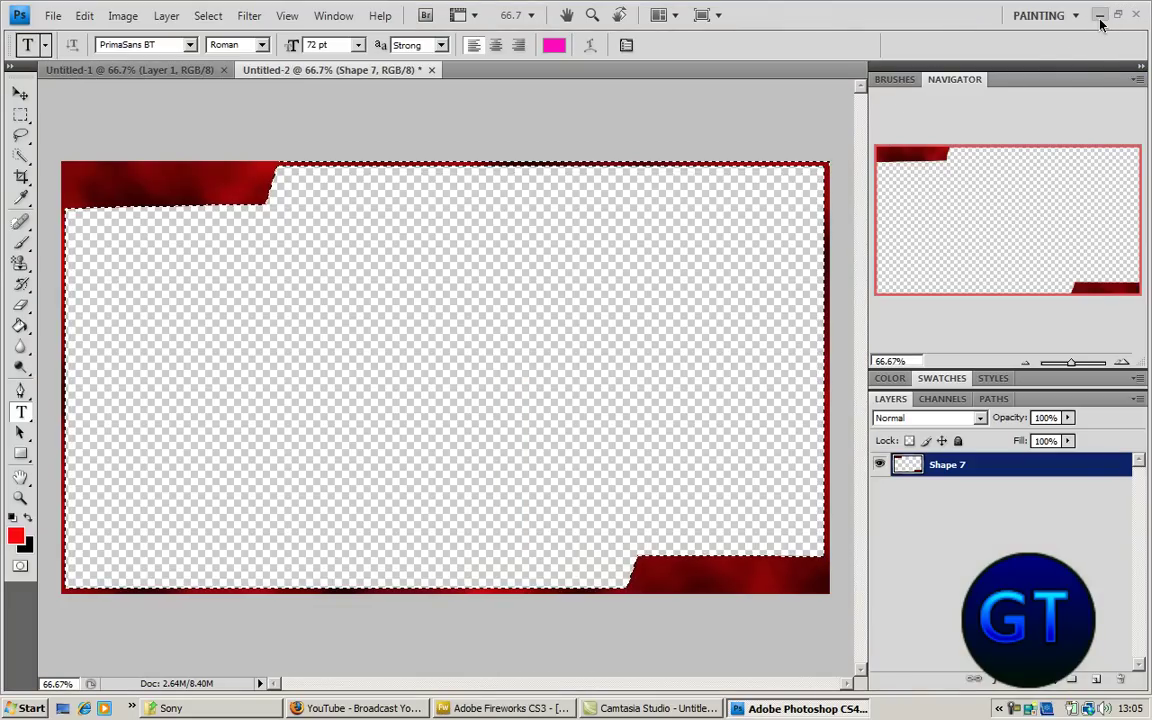
Minimize Photoshop and drag selection boxes around the GT wallpaper logo.
left_click(1100, 14)
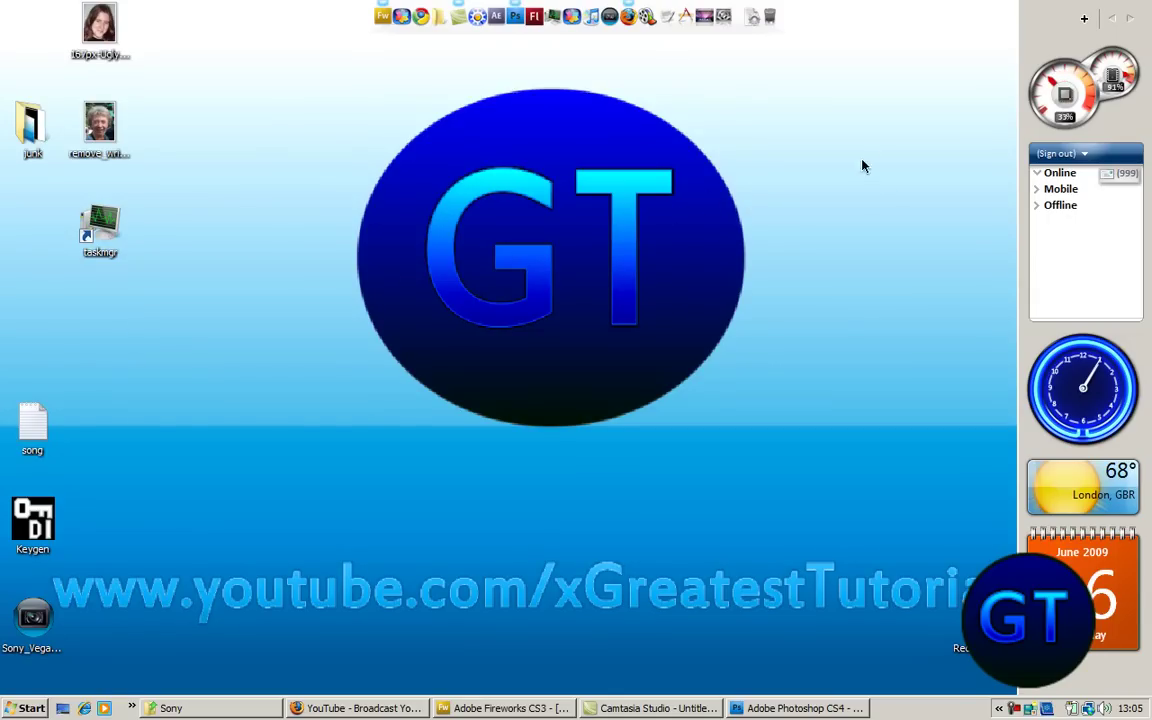
left_click_drag(317, 98, 811, 537)
left_click_drag(763, 80, 302, 430)
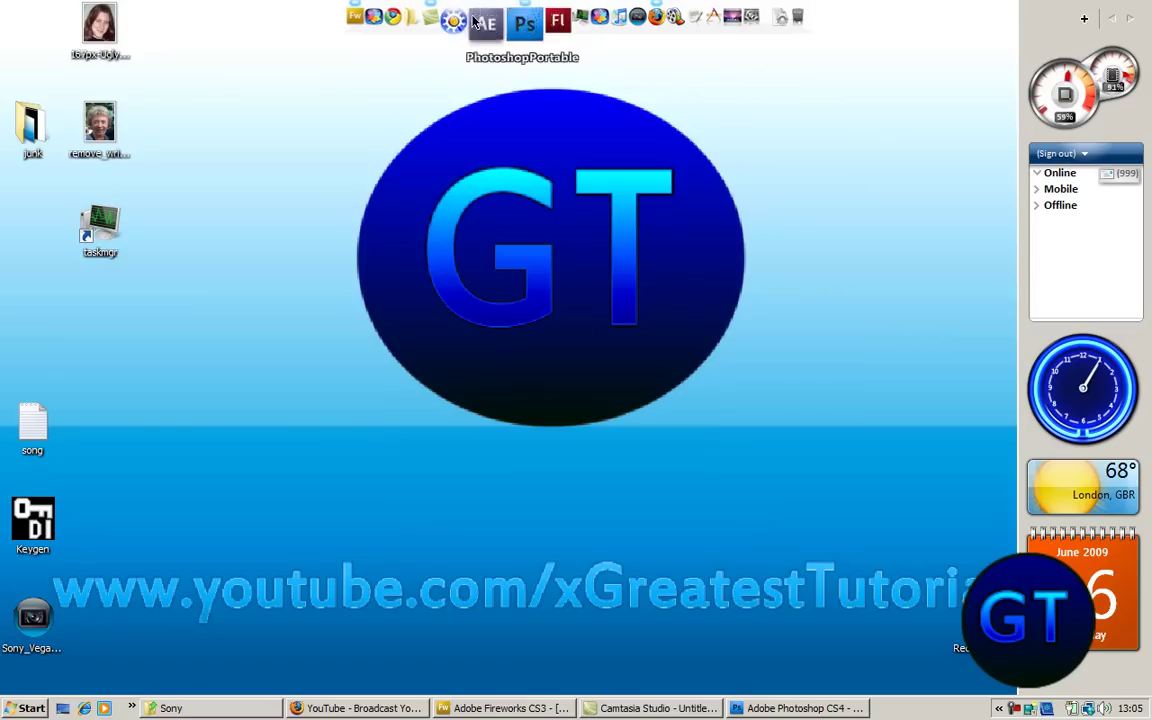
left_click_drag(297, 90, 843, 549)
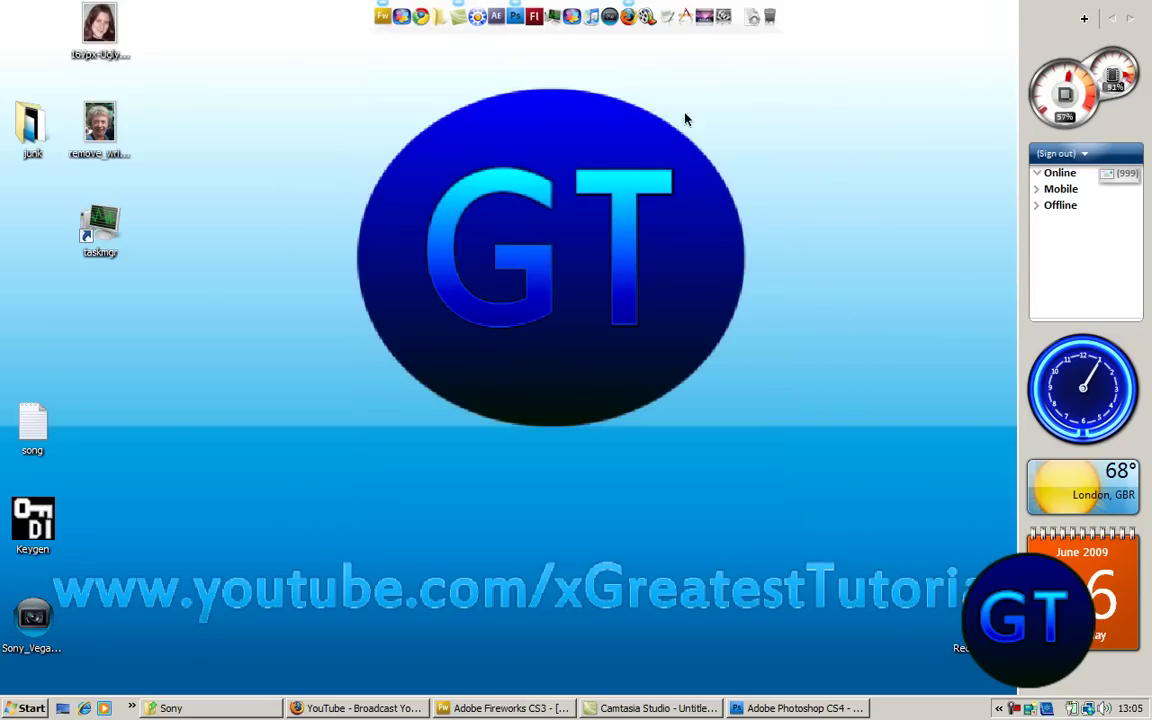
left_click_drag(598, 48, 313, 522)
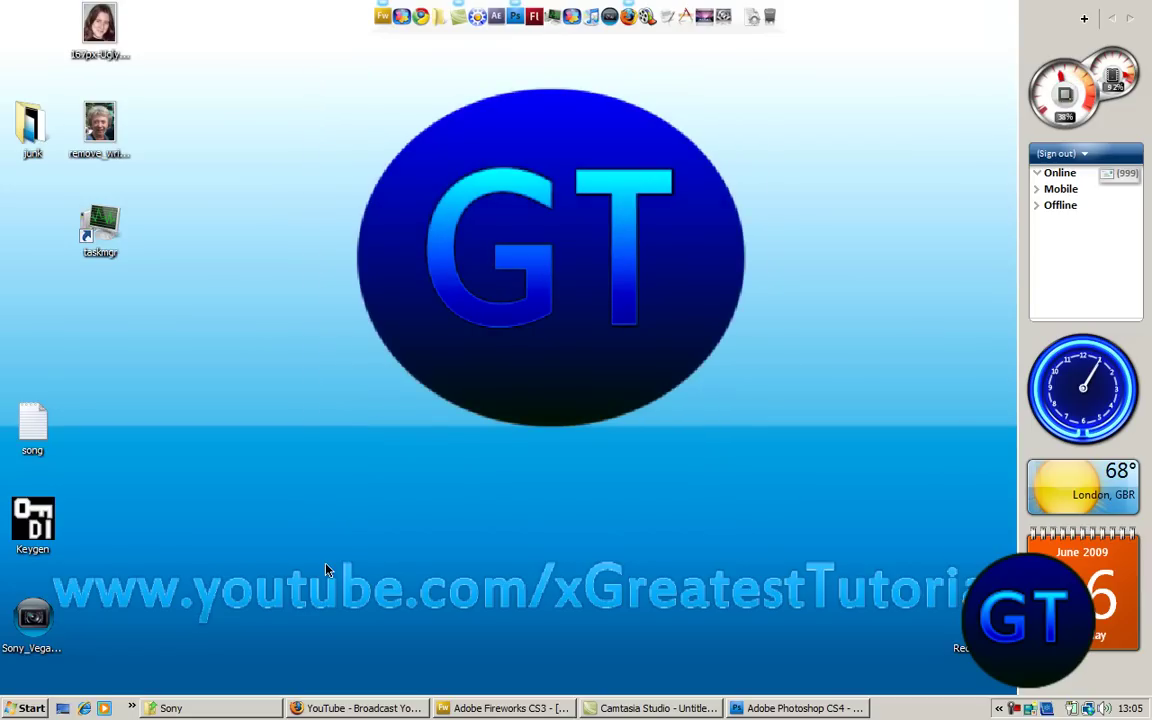